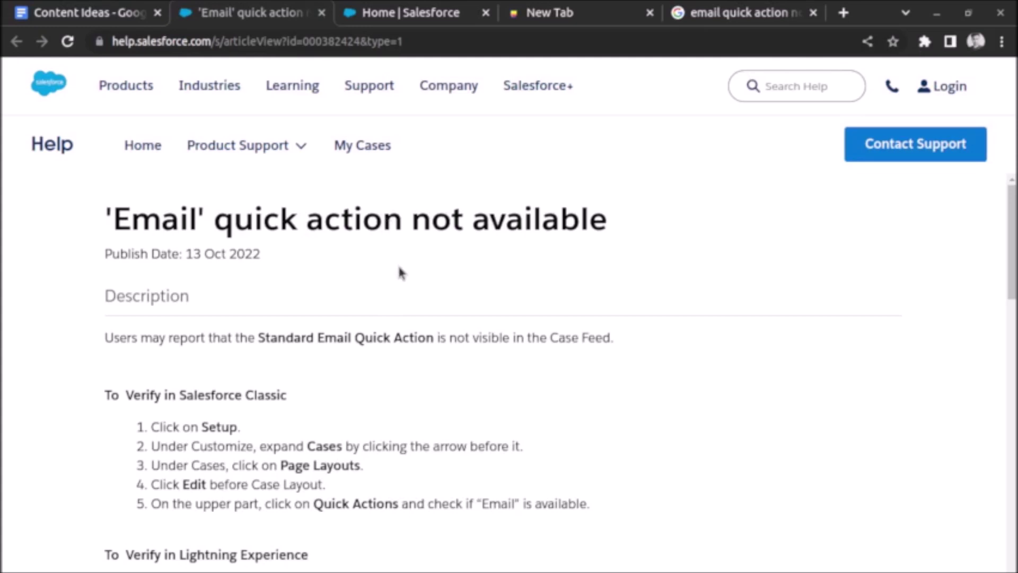
Find Cases in the app launcher, open its list in a new tab, and open the case about electrical wiring installation for GC5060.
drag(214, 223, 517, 225)
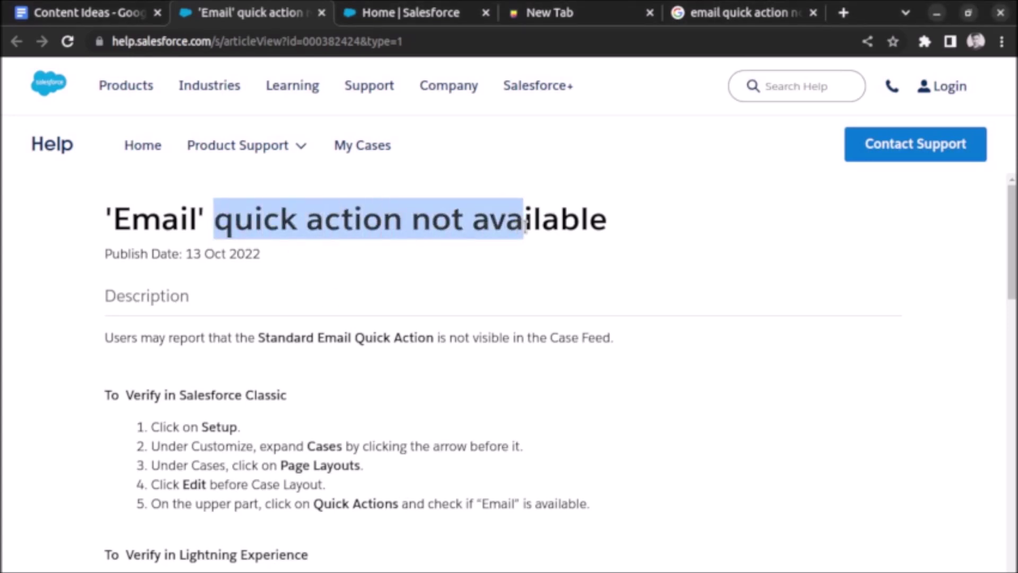
click(415, 16)
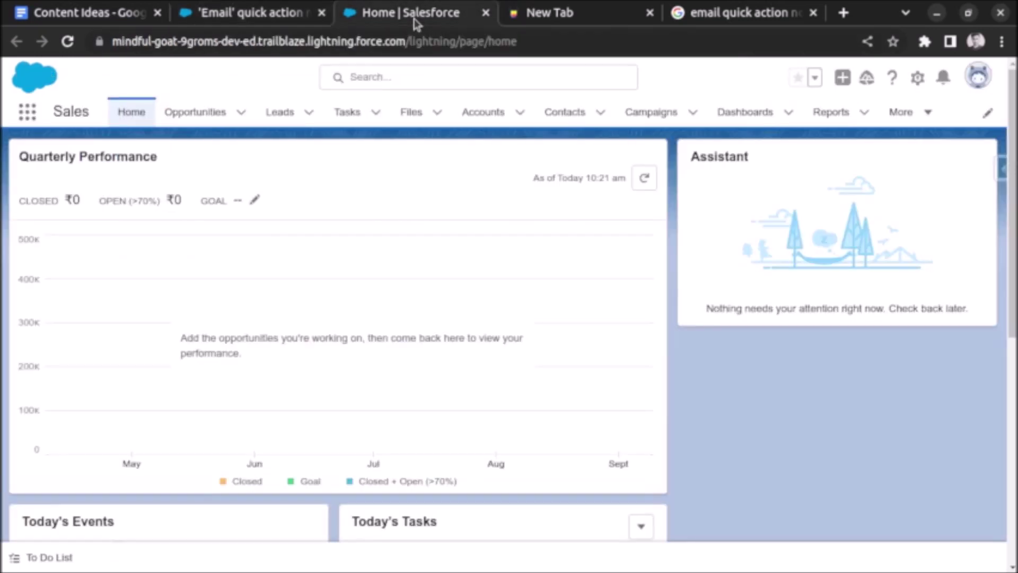
click(28, 114)
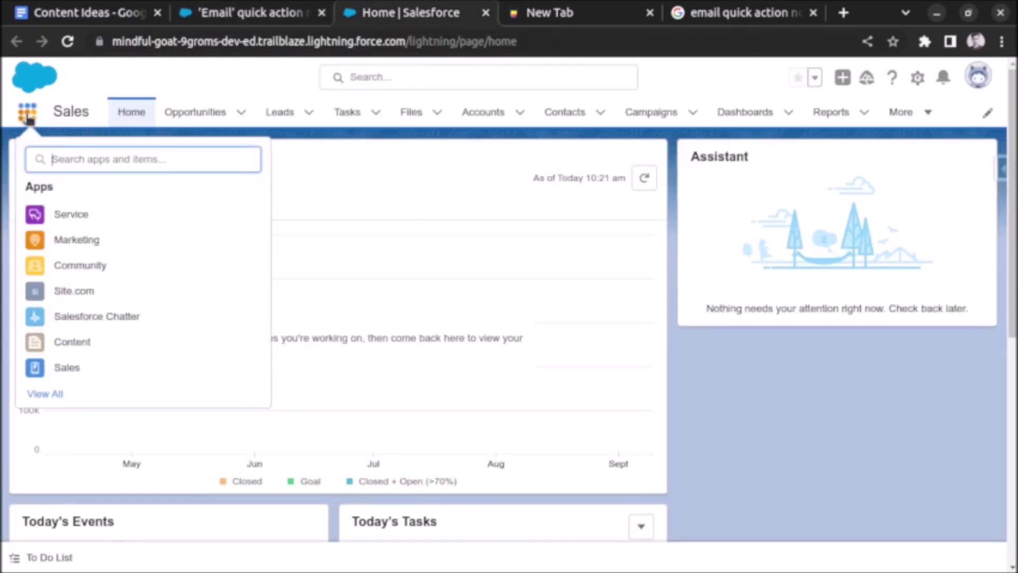
text(case)
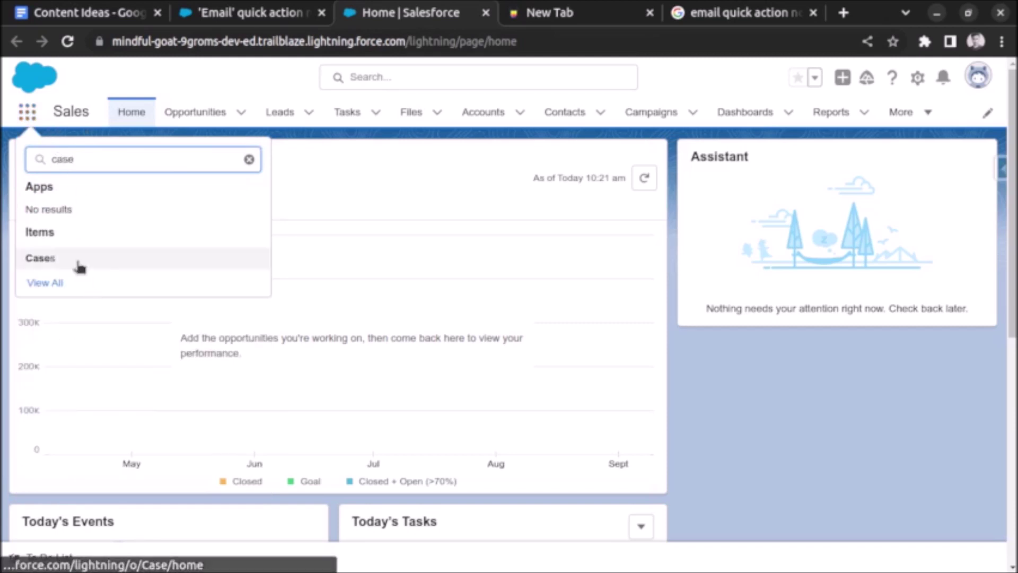
middle_click(80, 267)
click(466, 21)
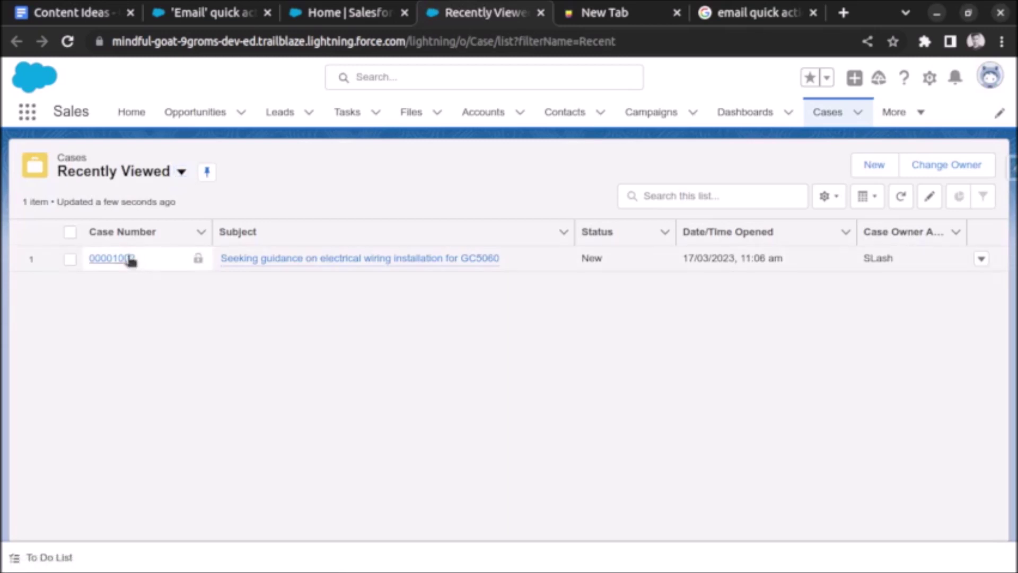
click(112, 258)
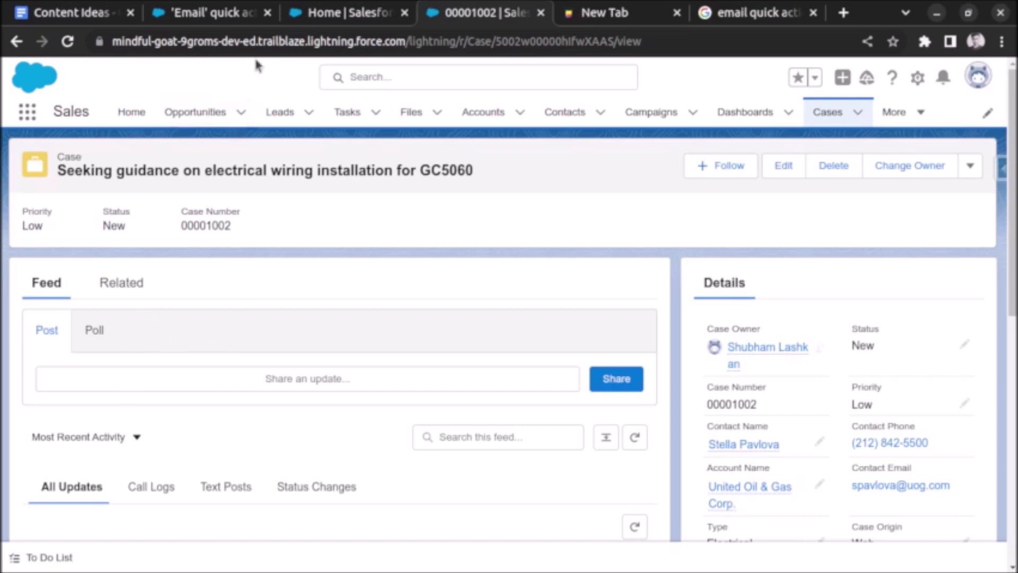
Read the help article on the unavailable Email quick action, covering its description and the verification instructions for Classic and Lightning Experience.
click(747, 29)
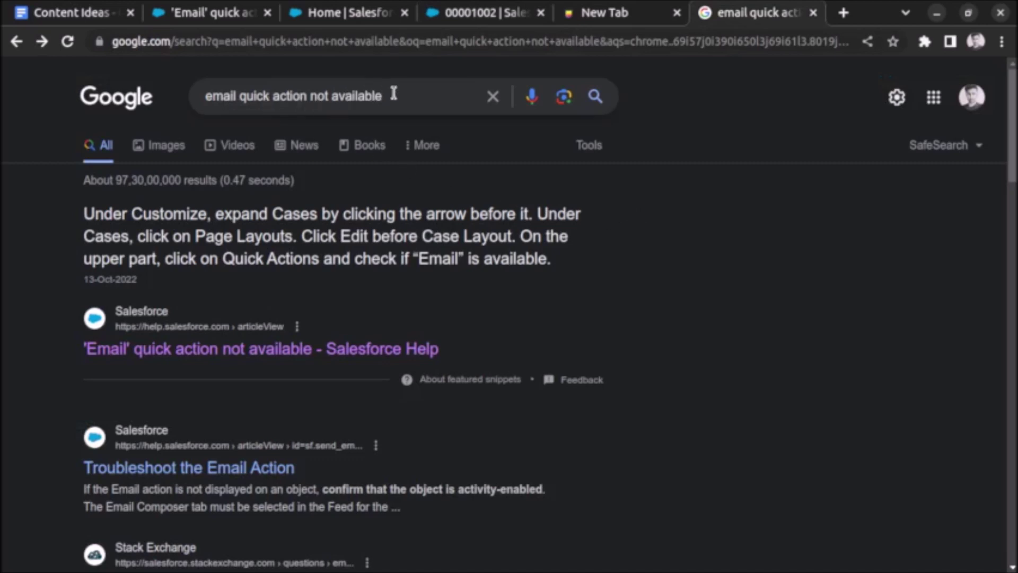
click(223, 17)
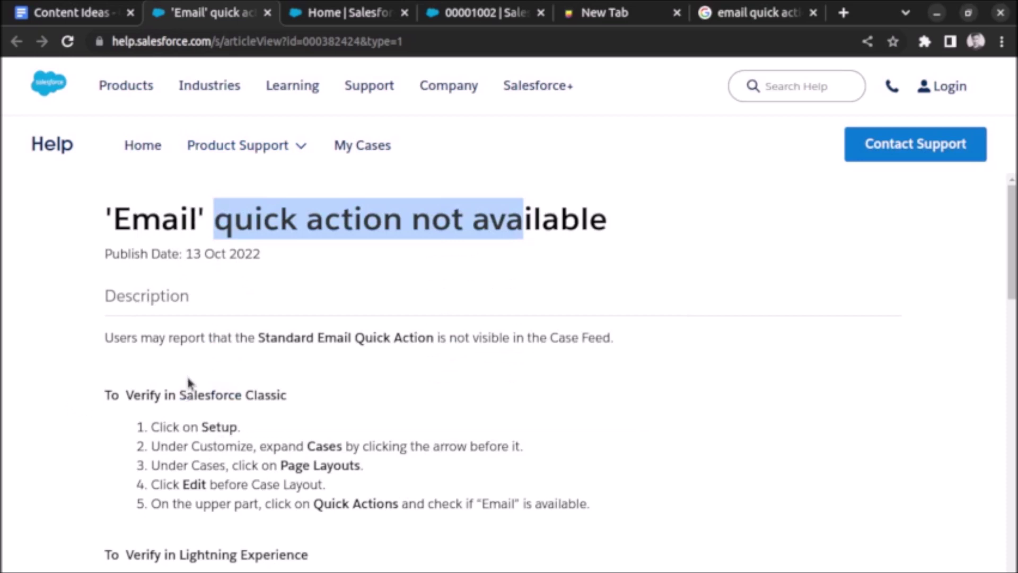
scroll(186, 386, down, 3)
drag(128, 239, 619, 241)
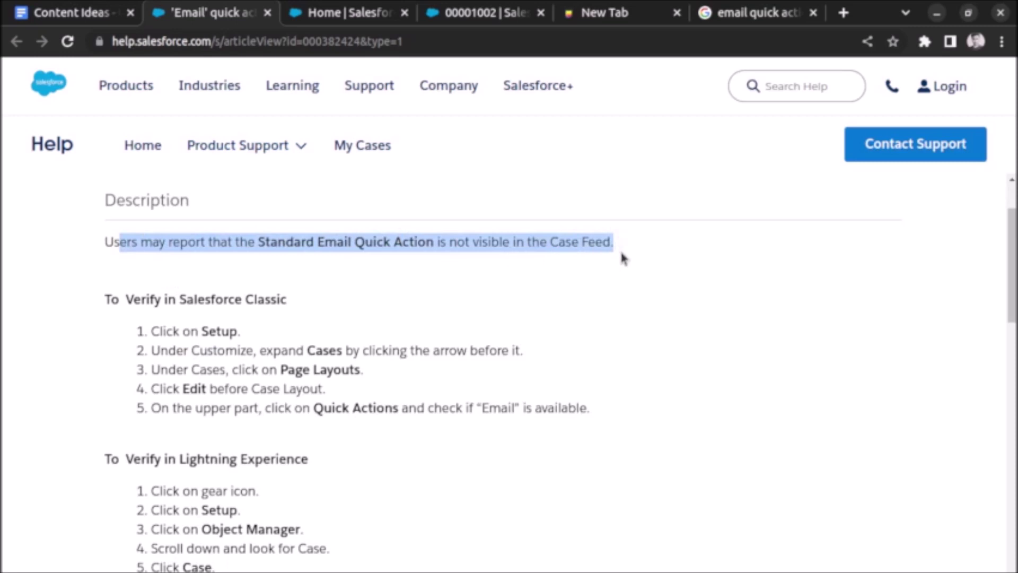
scroll(575, 269, down, 3)
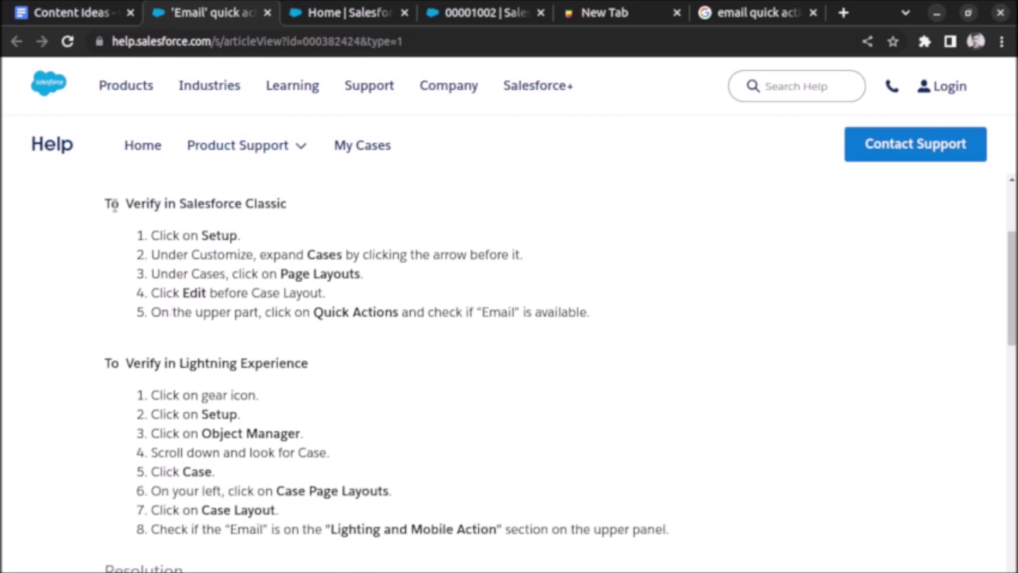
drag(119, 203, 275, 202)
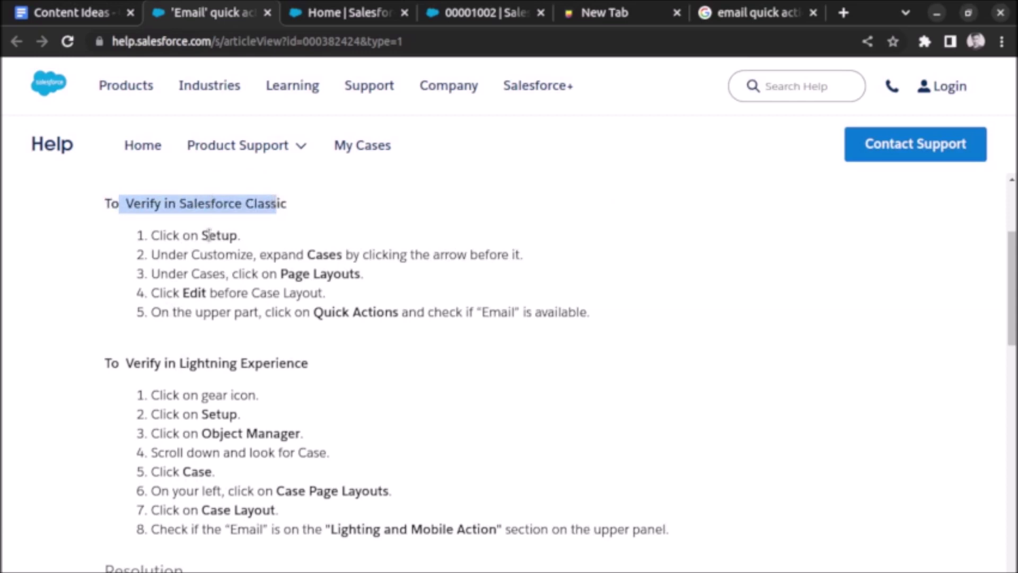
click(222, 291)
scroll(169, 268, down, 3)
drag(160, 266, 284, 432)
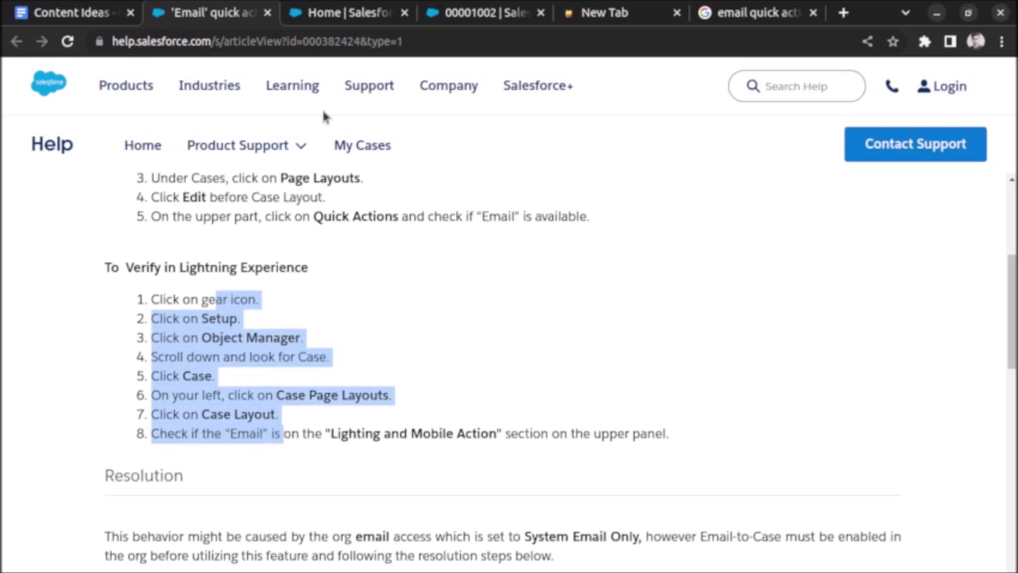
click(195, 288)
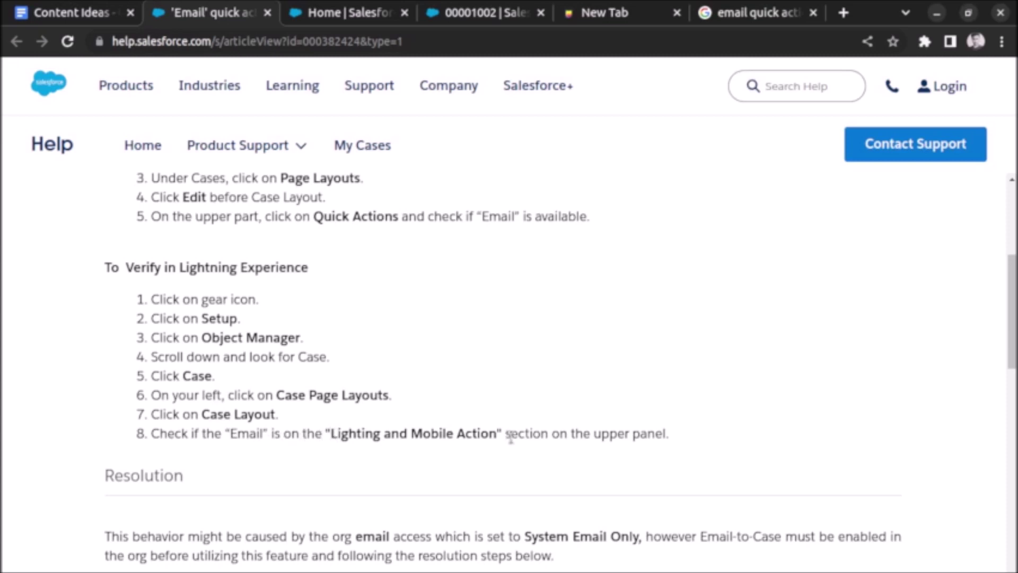
Return to the case record and open the Object Manager in Setup.
click(464, 12)
click(917, 78)
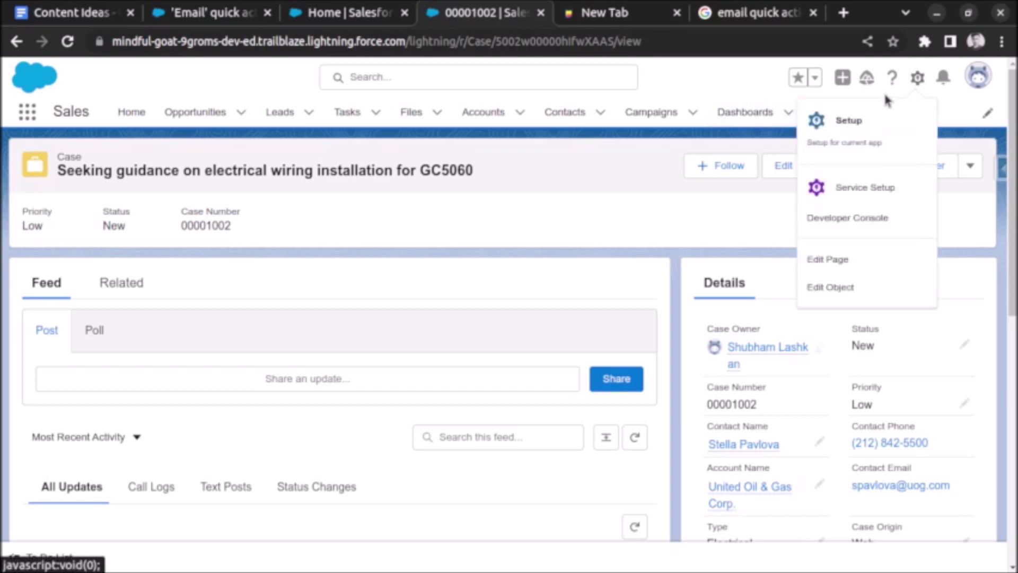
click(848, 121)
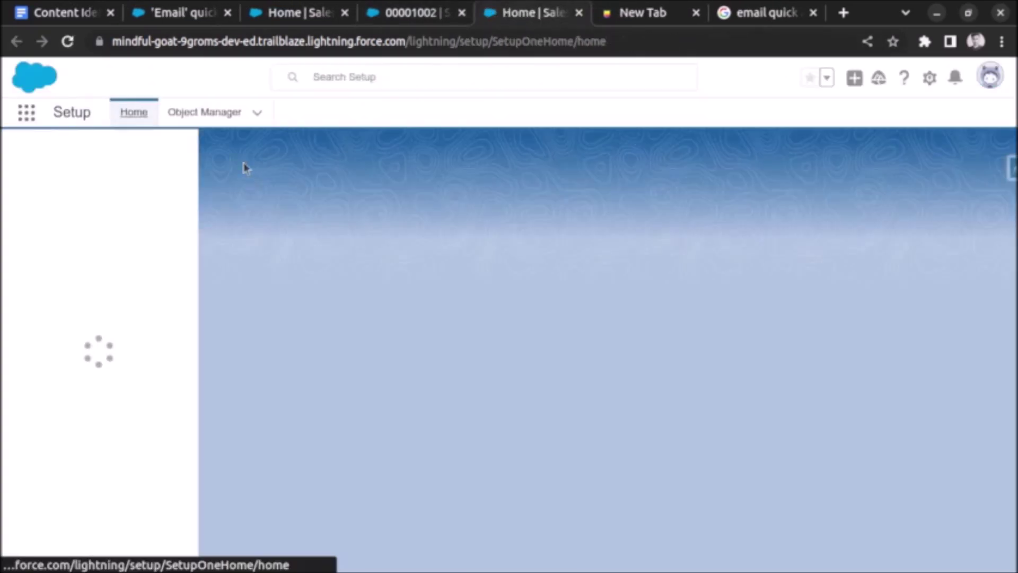
click(215, 123)
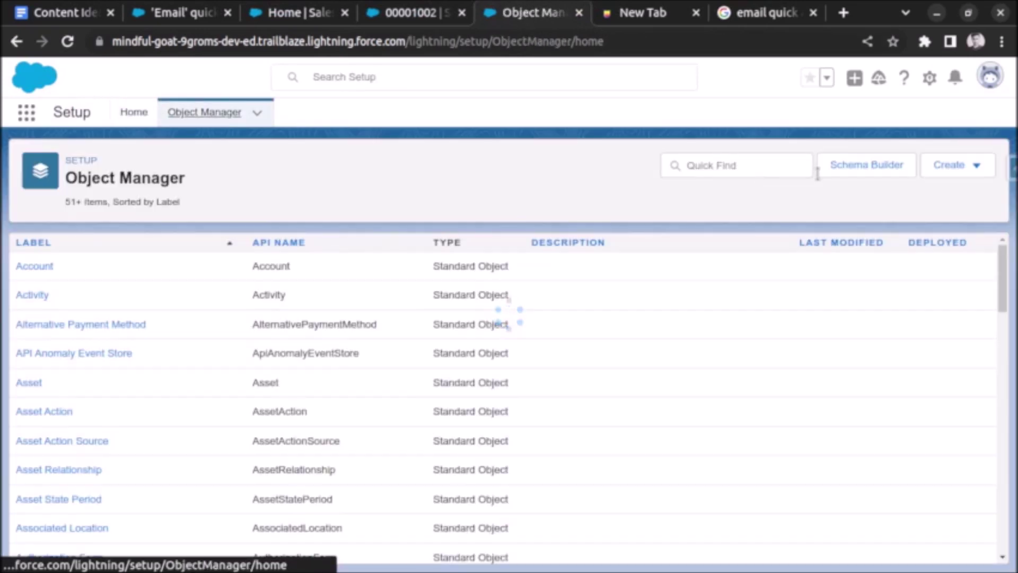
Find the Case object by searching for "case" and open its Case Layout from the Case Page Layouts.
click(734, 163)
text(dase)
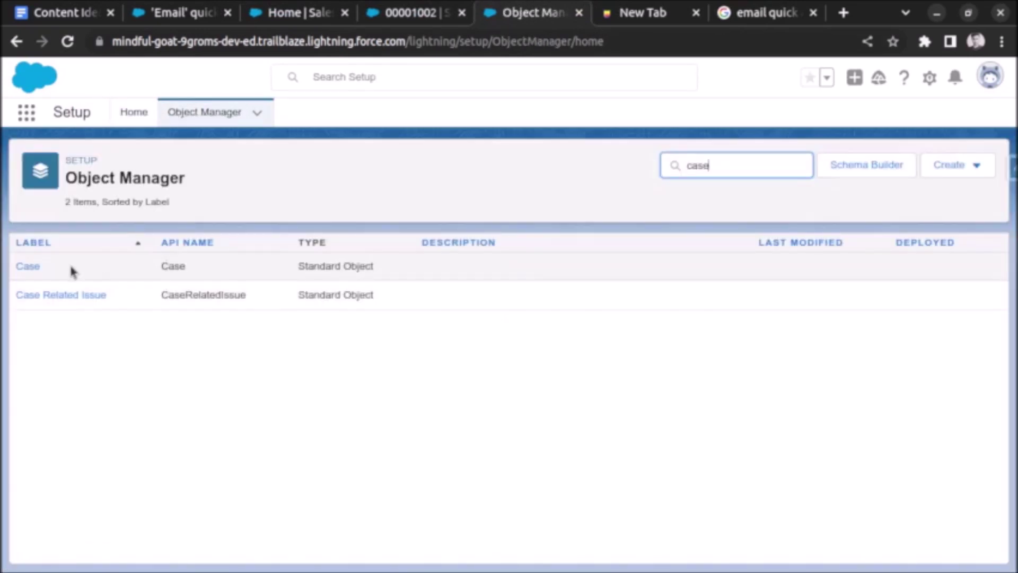
click(30, 269)
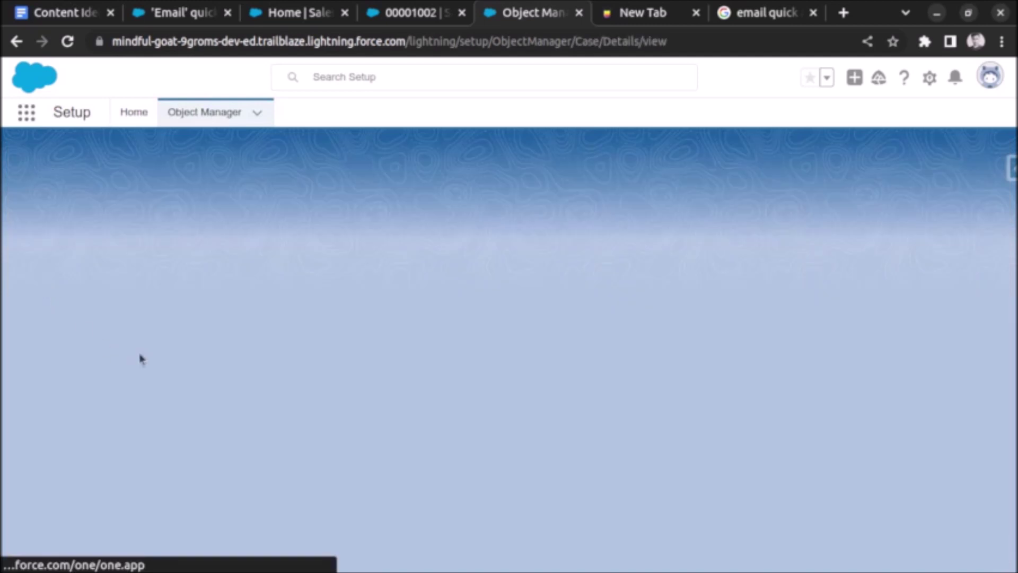
click(117, 301)
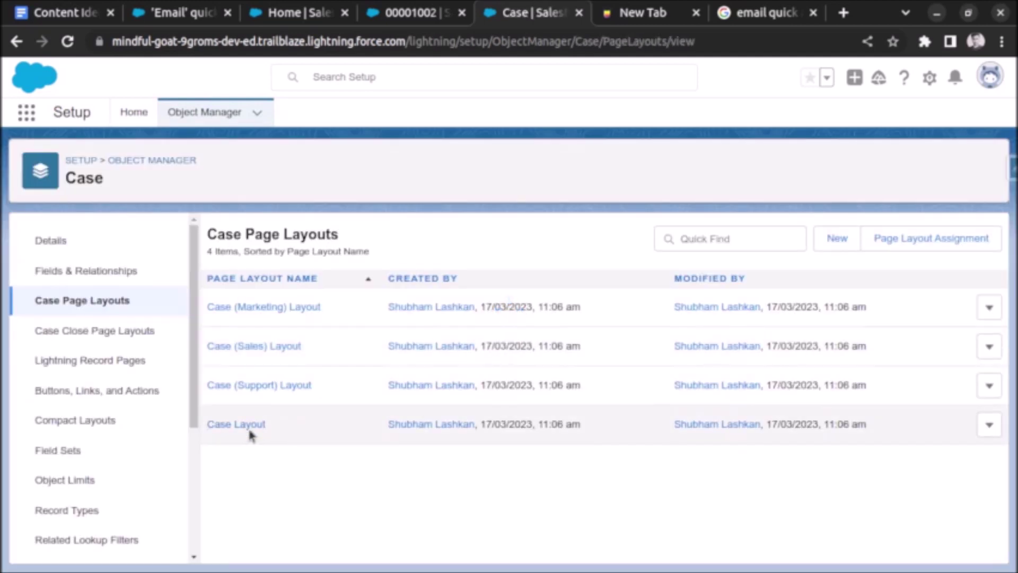
click(249, 426)
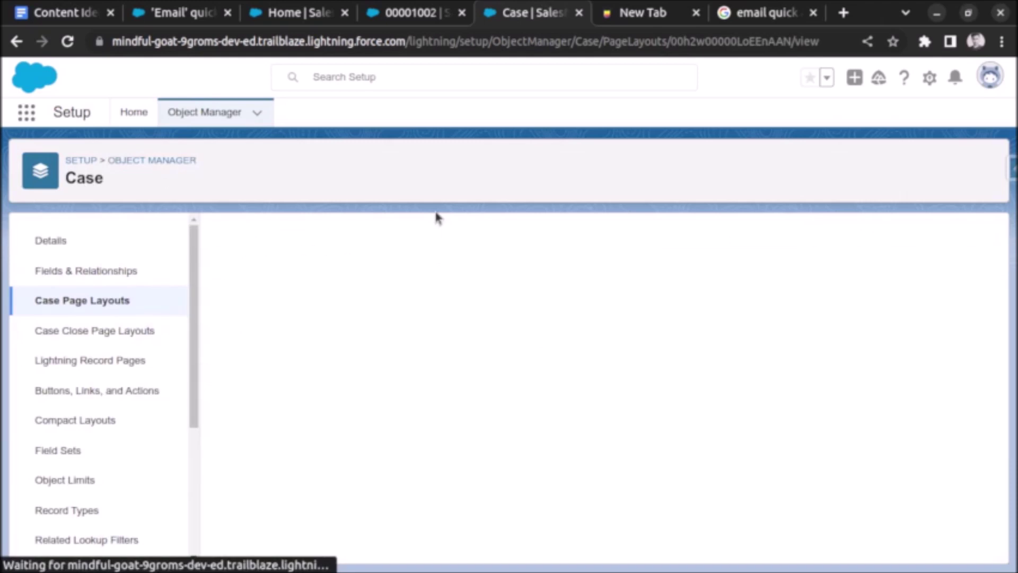
Check the article's last verification instruction, then show the Mobile & Lightning Actions available for the Case Layout.
click(180, 13)
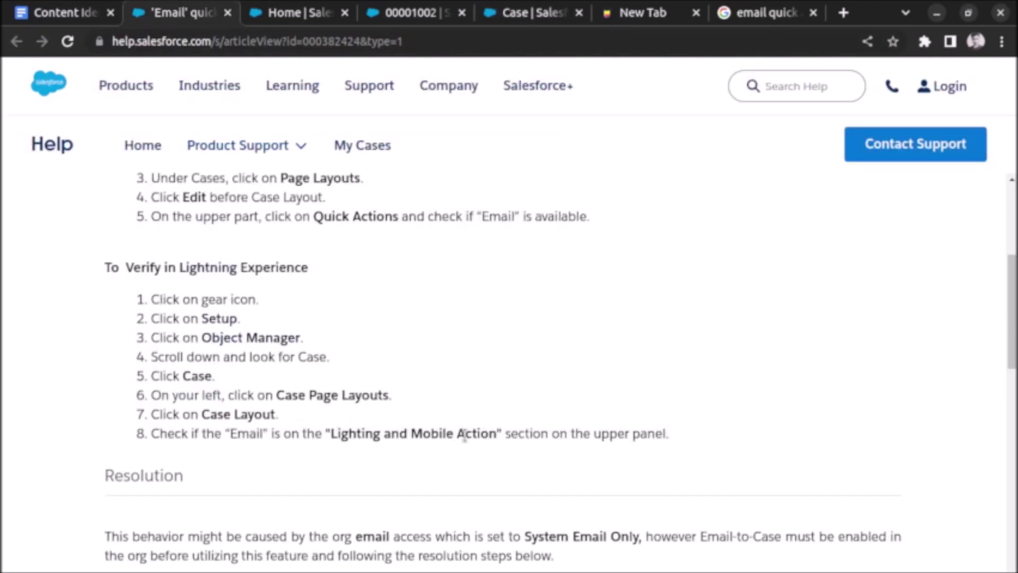
click(523, 21)
click(260, 329)
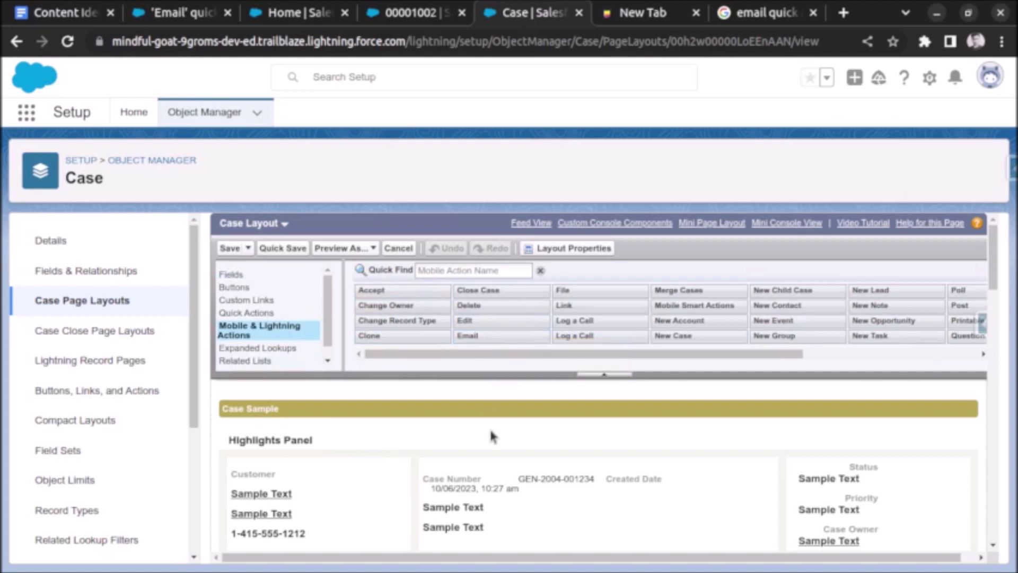
Override the predefined Salesforce Mobile and Lightning Experience actions, add the Email action among them, and save the layout.
scroll(489, 427, down, 6)
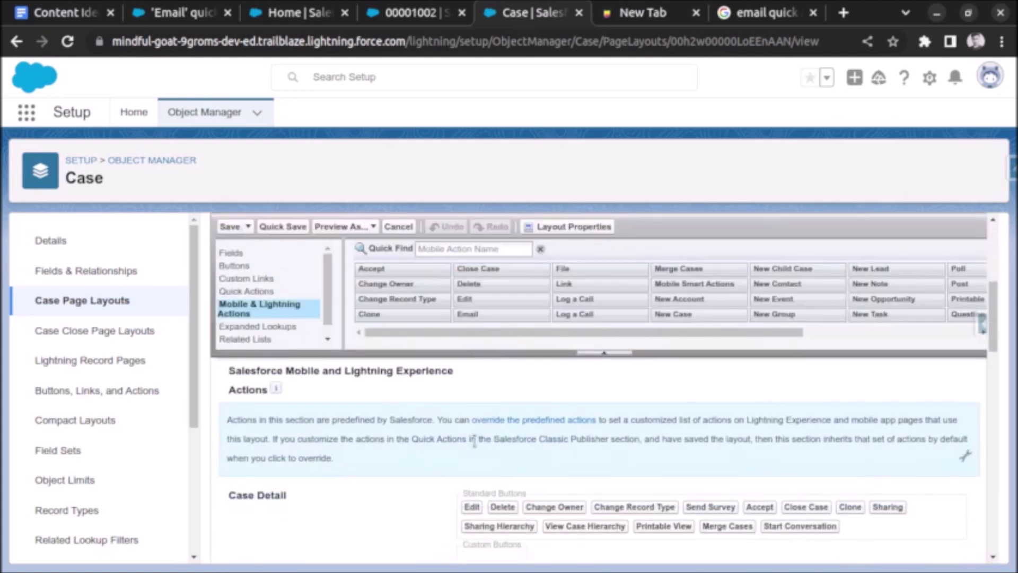
click(506, 425)
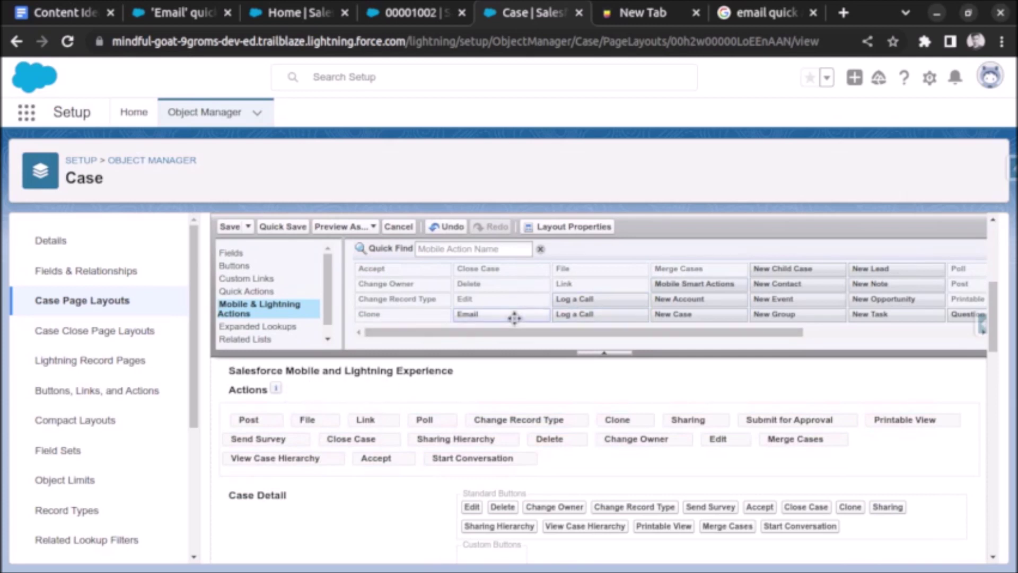
drag(479, 314, 281, 419)
click(230, 227)
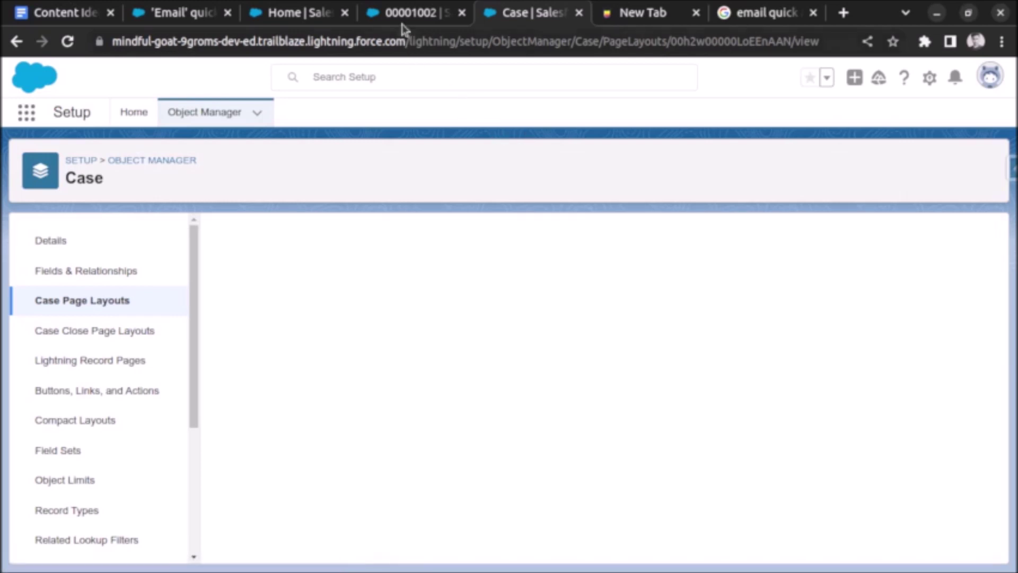
Reload the open case record and check its feed for the Email action.
click(406, 15)
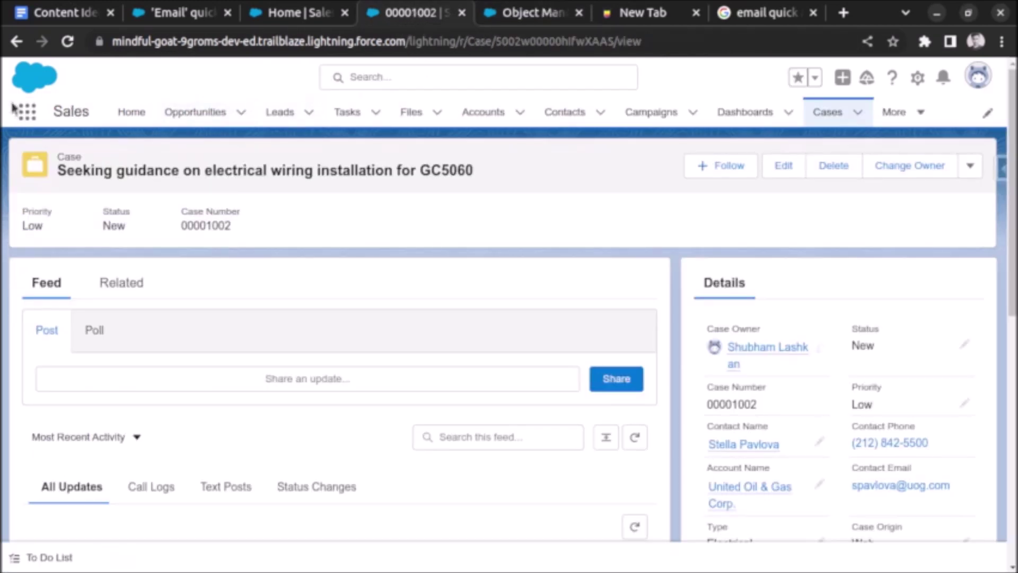
click(68, 42)
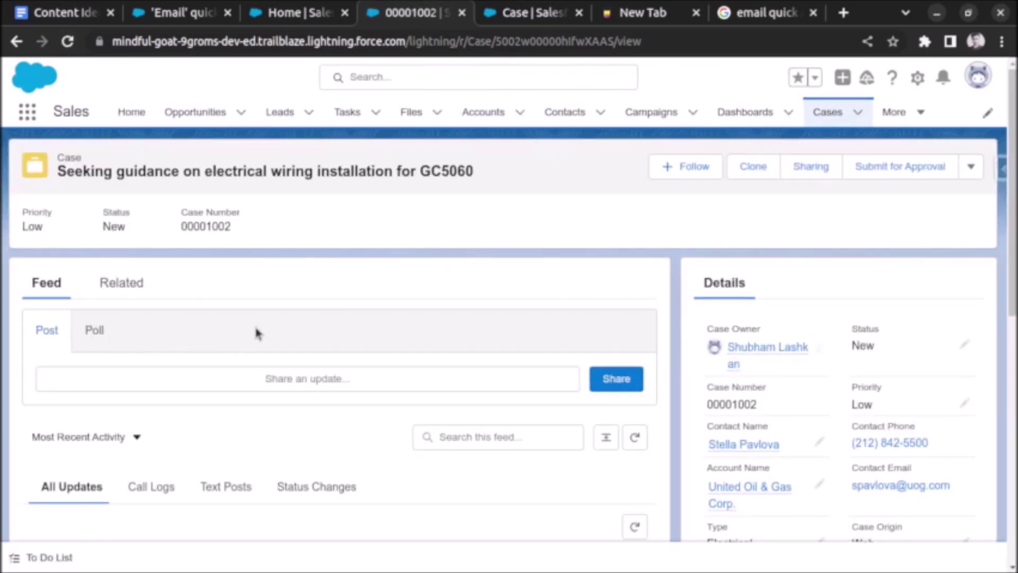
Read the help article's resolution section on the Email-to-Case requirement and the Deliverability access level instructions for Lightning Experience.
click(180, 19)
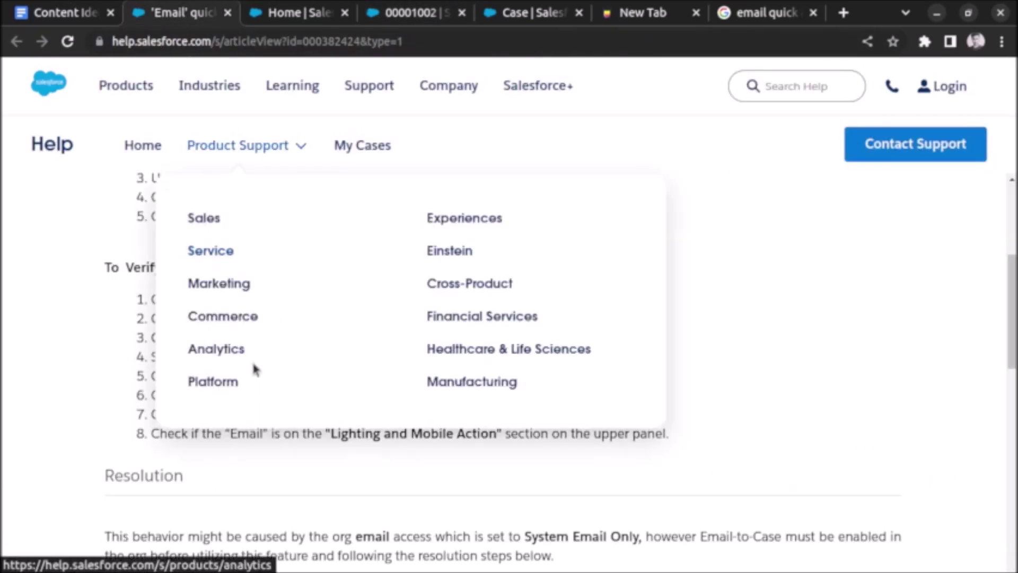
scroll(181, 428, down, 3)
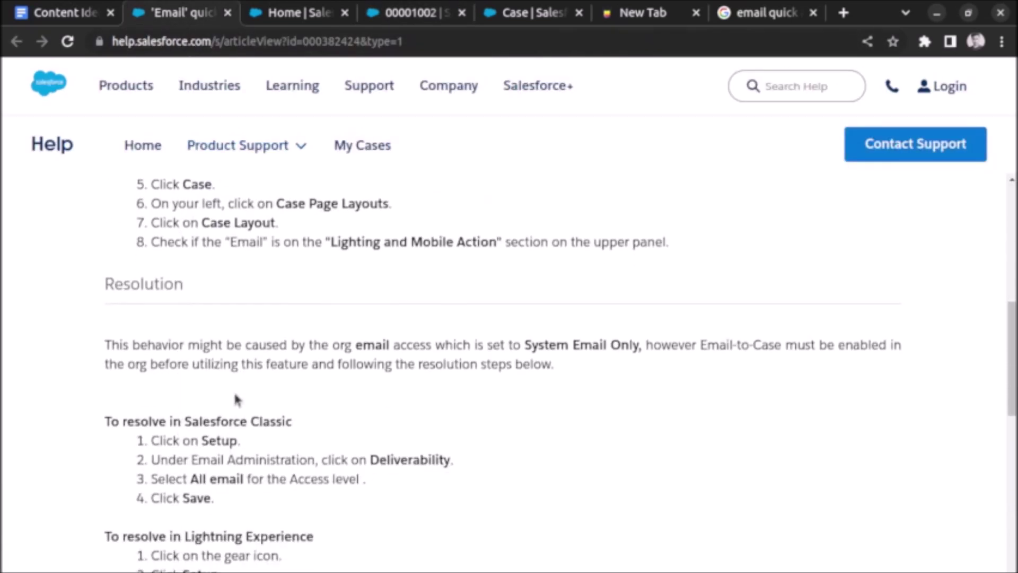
scroll(244, 366, down, 2)
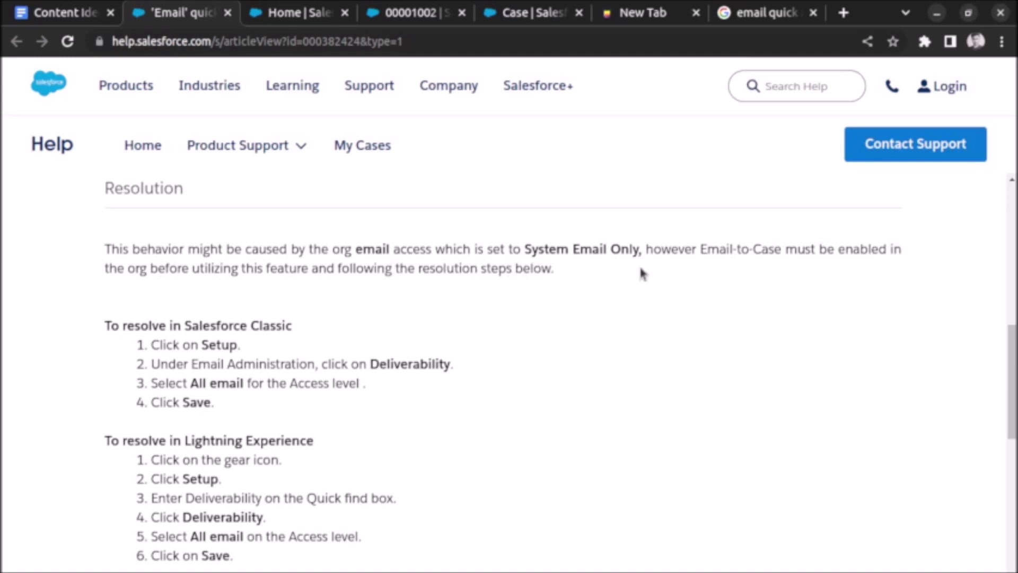
drag(698, 249, 780, 249)
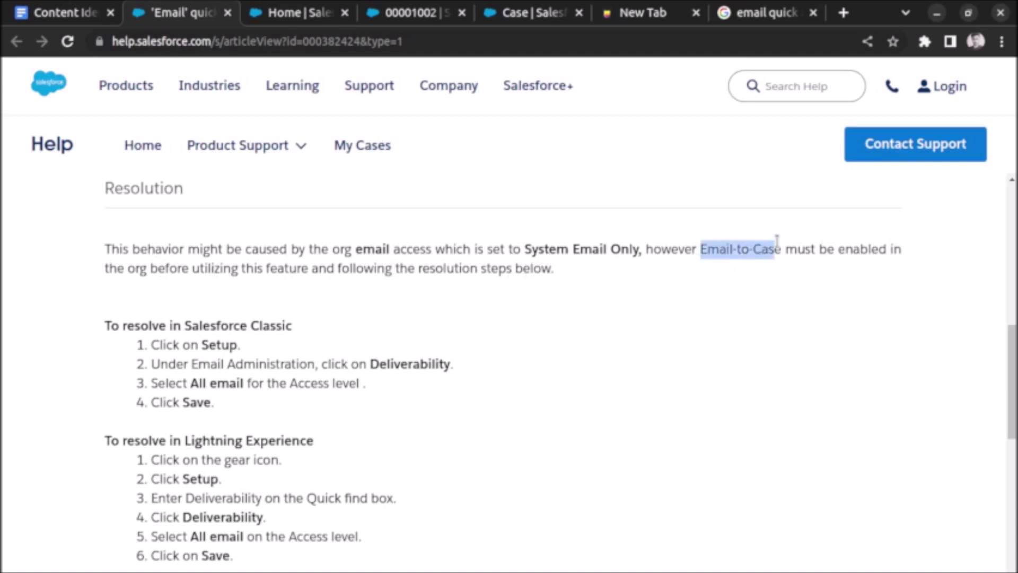
scroll(595, 306, down, 2)
drag(195, 344, 231, 441)
click(246, 469)
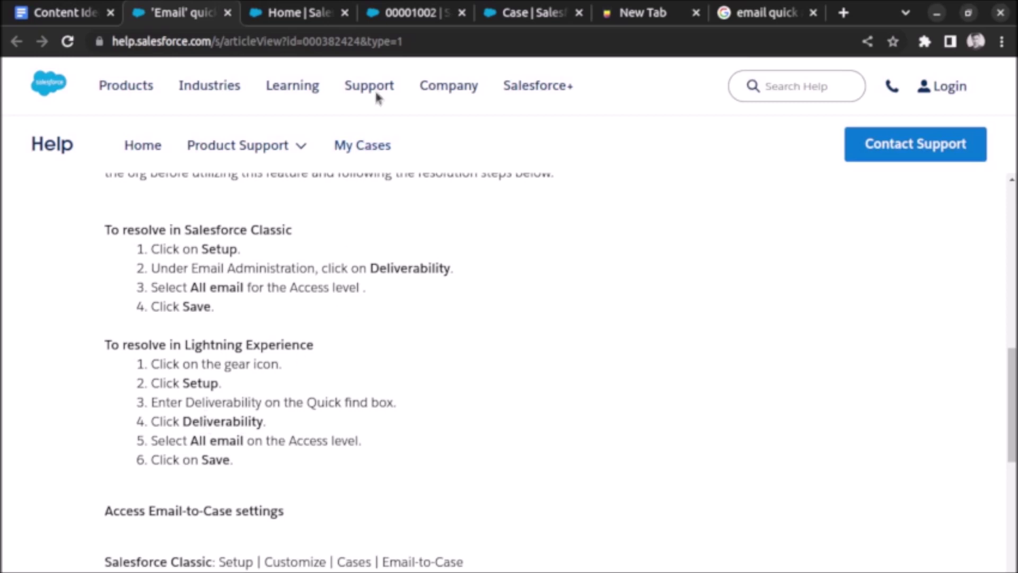
Duplicate the browser tab that shows the Case Page Layouts in Setup.
click(539, 15)
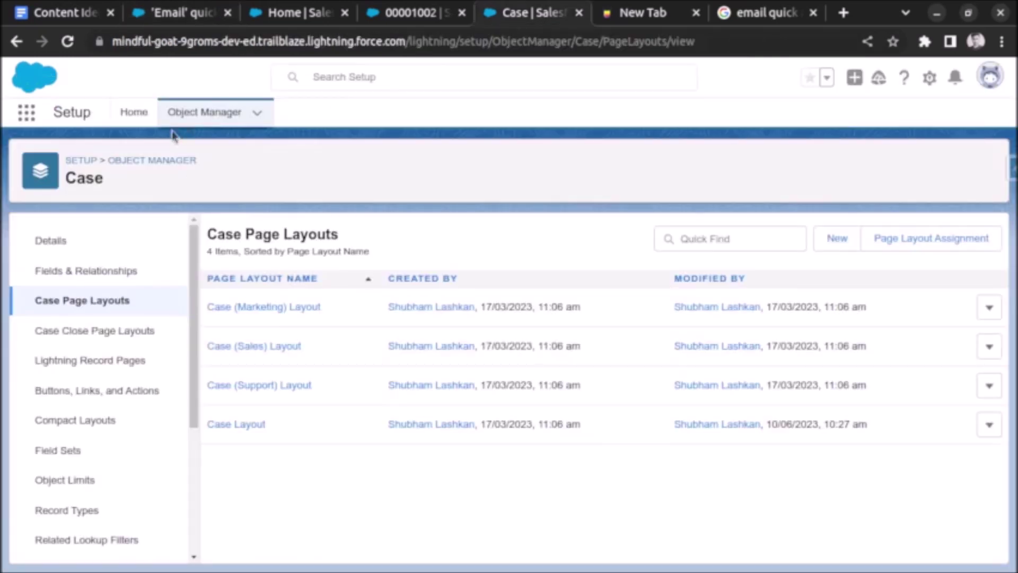
right_click(500, 18)
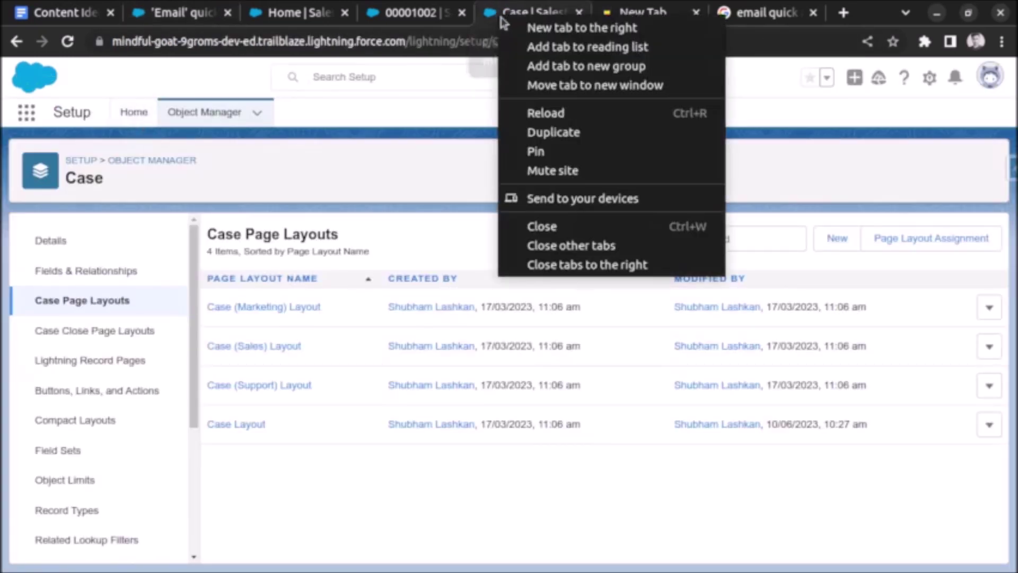
click(536, 132)
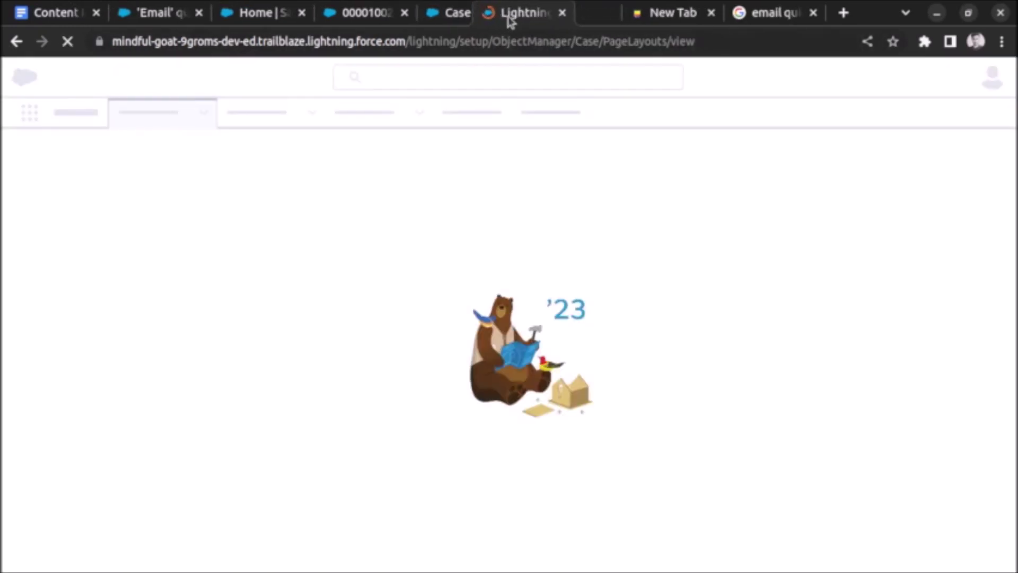
Place the duplicated Setup tab before the original and open the Deliverability settings by searching Setup for "deli".
drag(509, 21, 466, 13)
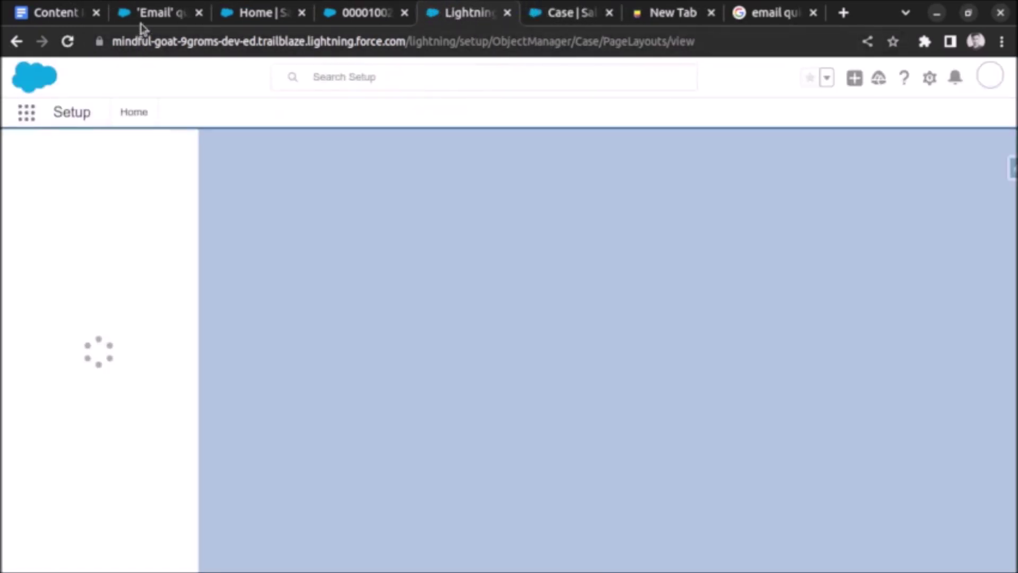
click(141, 21)
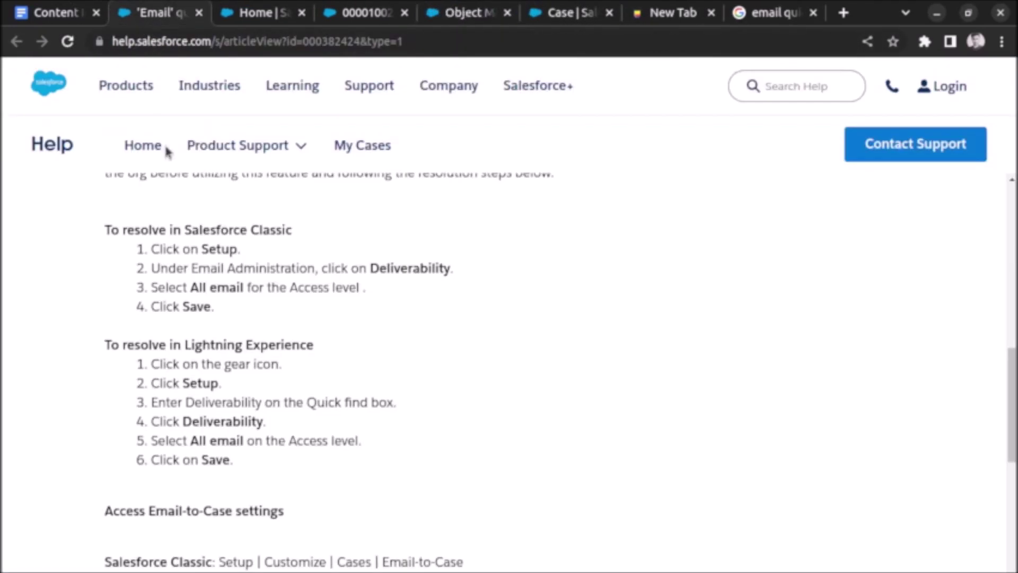
click(440, 12)
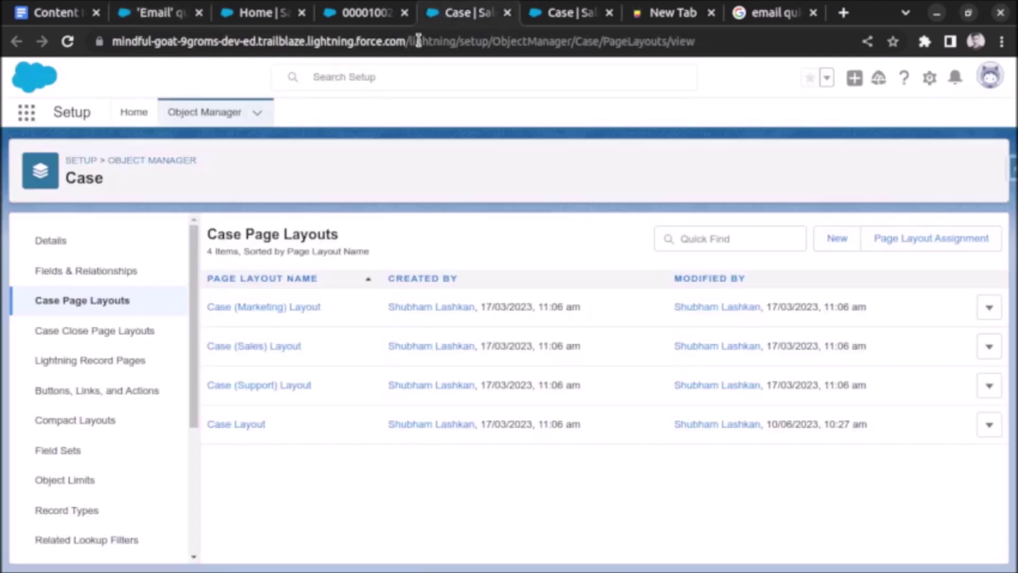
click(152, 118)
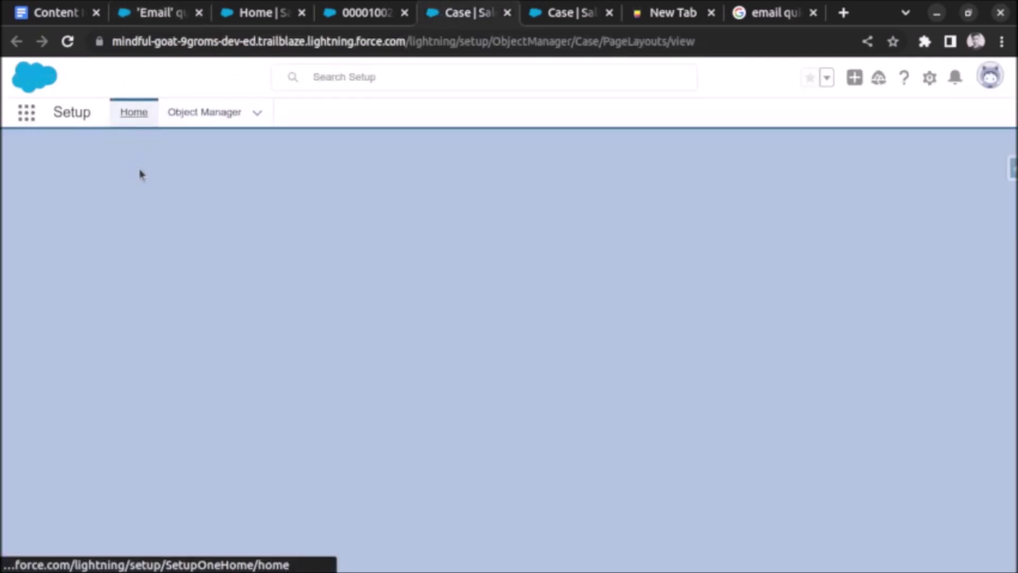
text(deli)
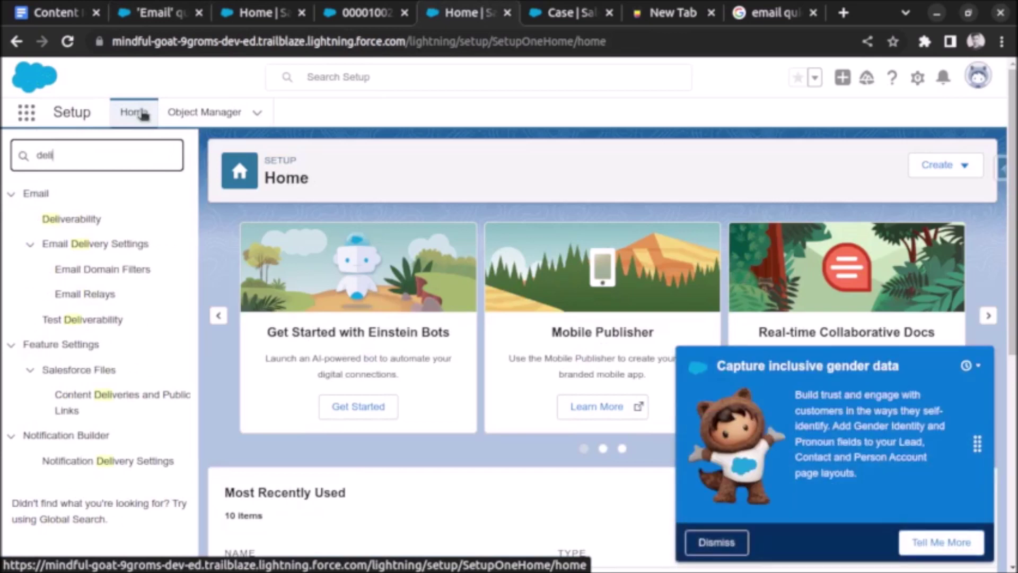
click(84, 220)
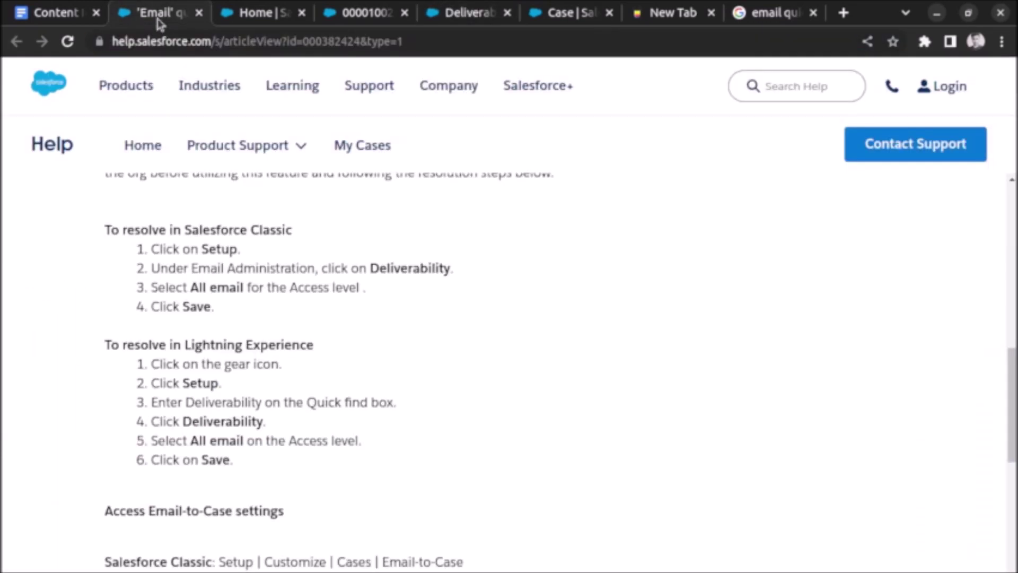
Compare the help article's Access level instruction with the Deliverability page and glance at the open case's feed.
click(159, 12)
click(375, 14)
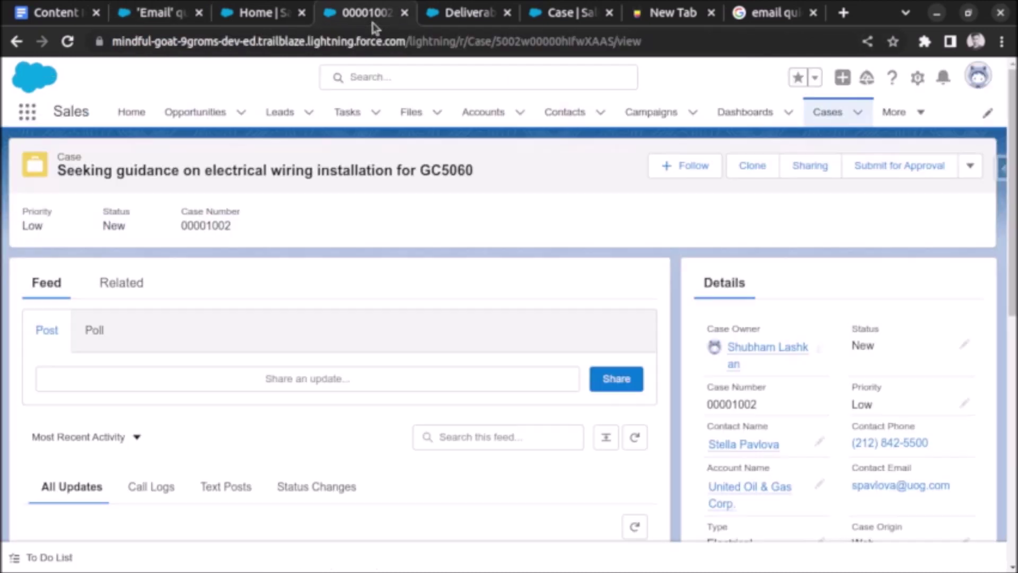
click(440, 12)
click(453, 49)
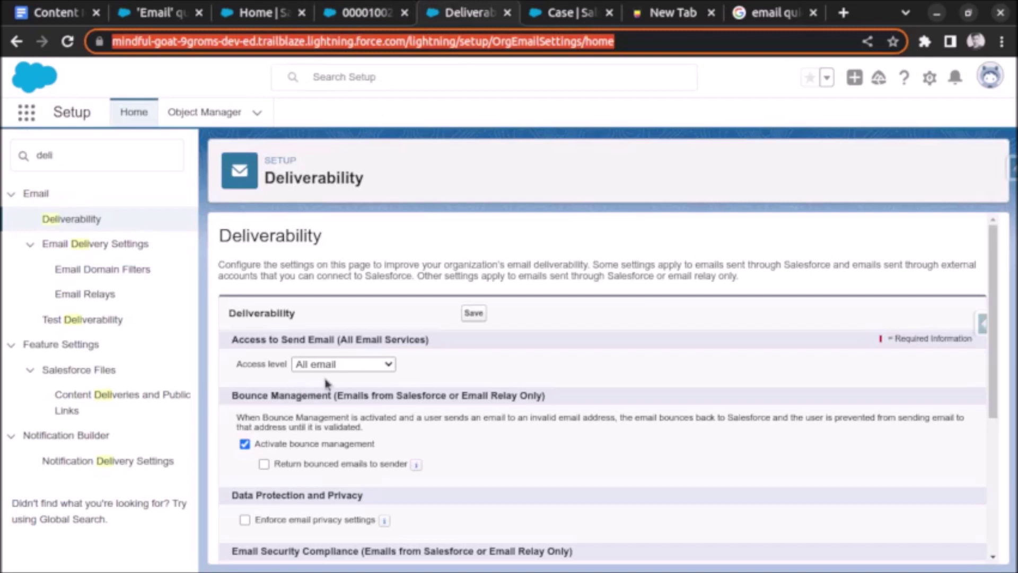
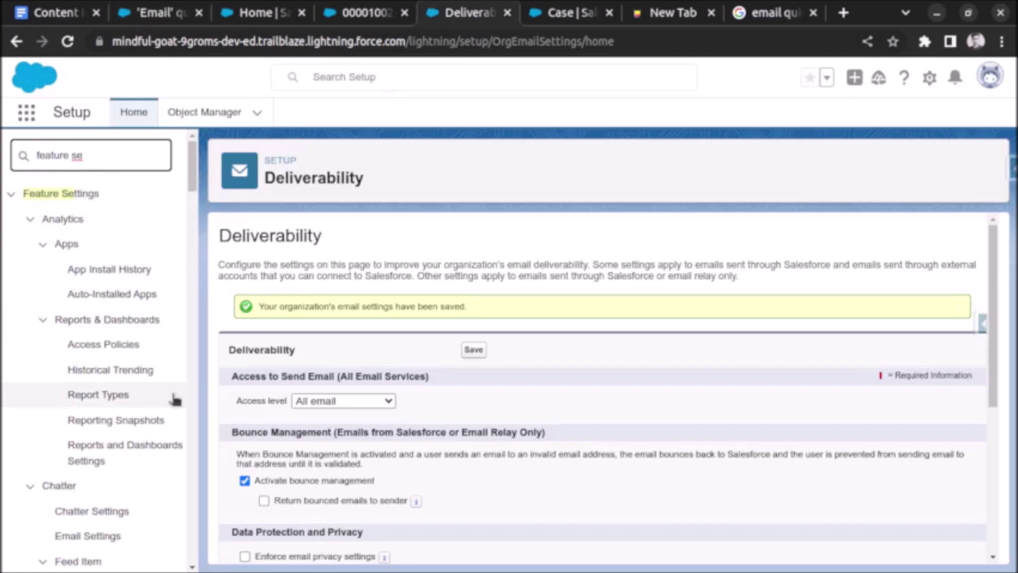
Browse the Feature Settings entries in Setup and check the help article's Lightning Experience path to the Email-to-Case settings.
scroll(157, 409, down, 13)
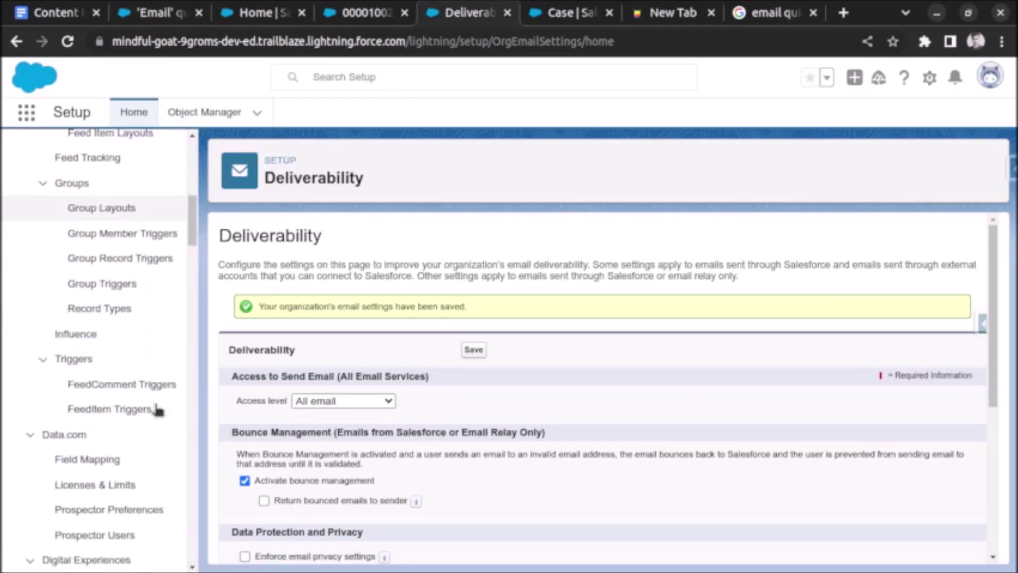
scroll(156, 408, down, 8)
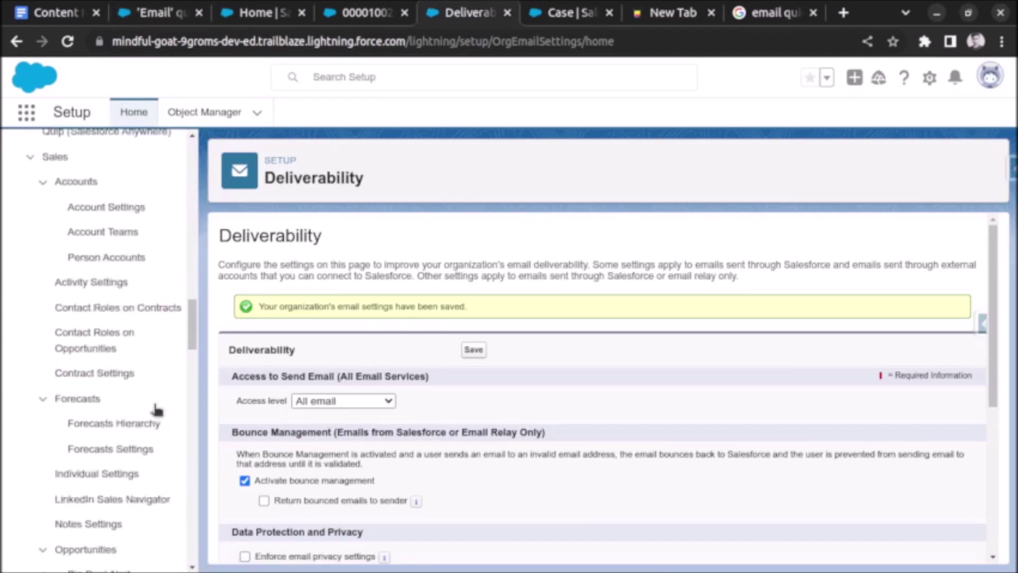
drag(190, 345, 193, 525)
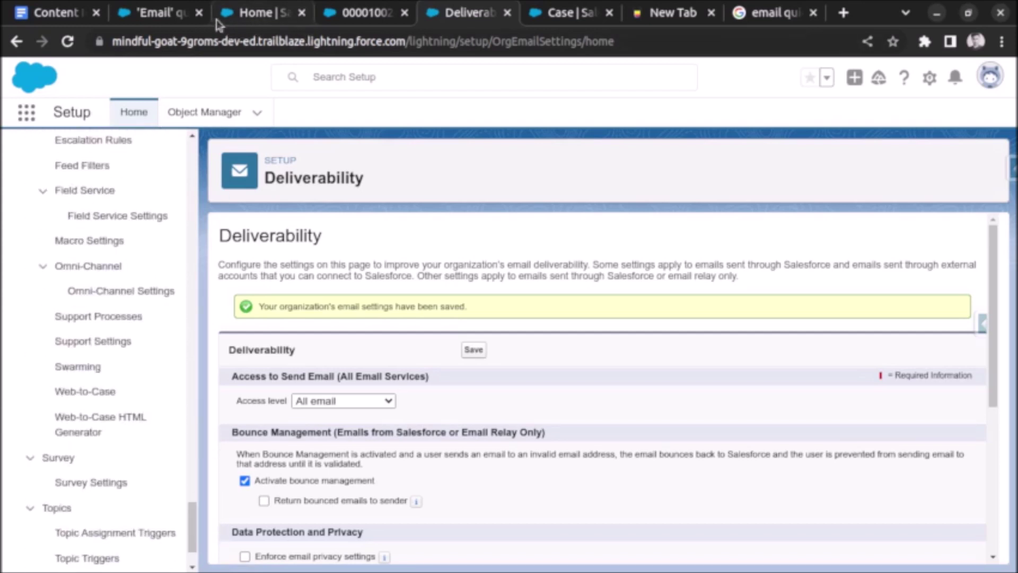
click(177, 14)
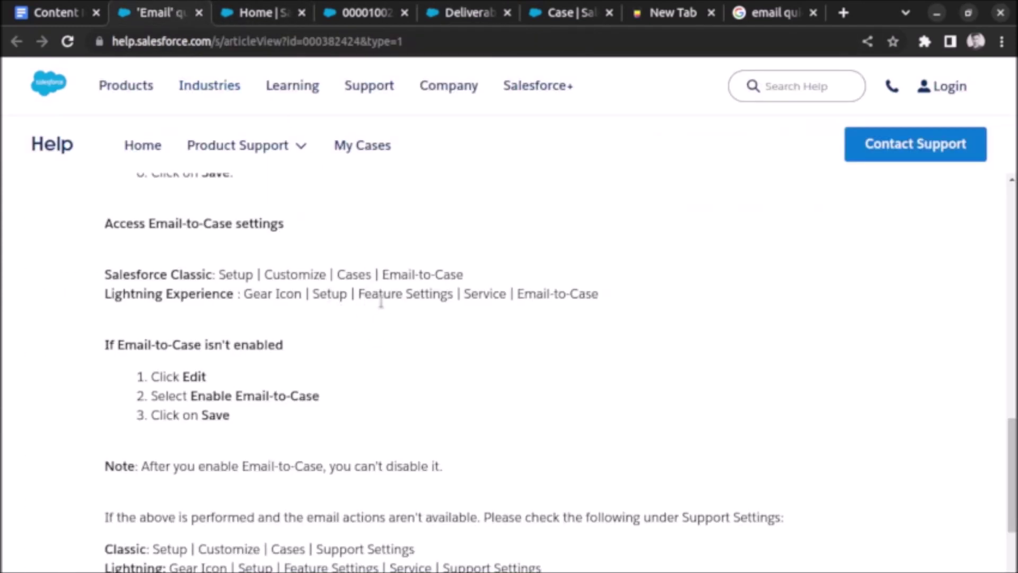
click(457, 24)
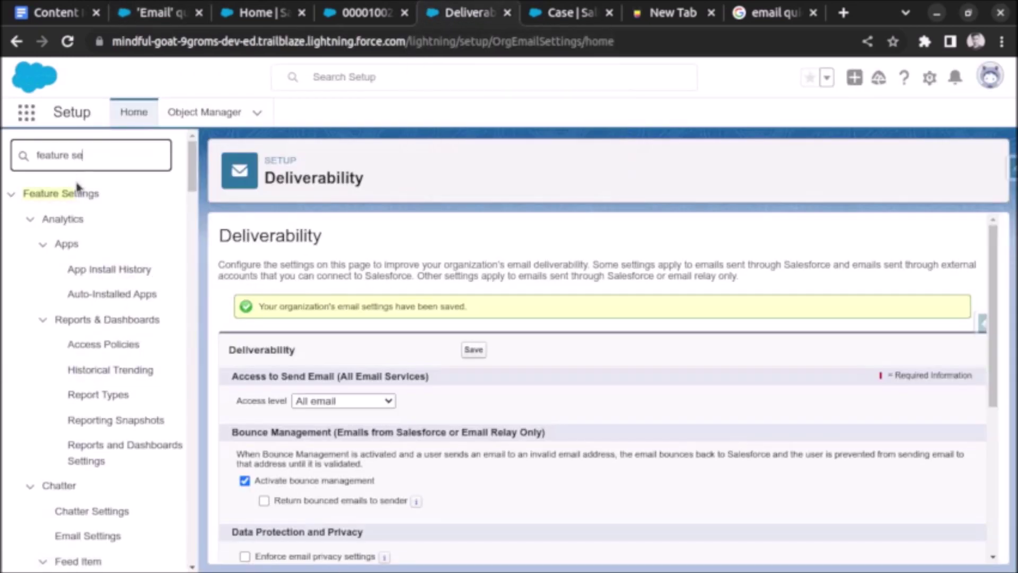
Open the Email-to-Case page from the Service section of Feature Settings, following the path in the help article.
scroll(106, 263, down, 9)
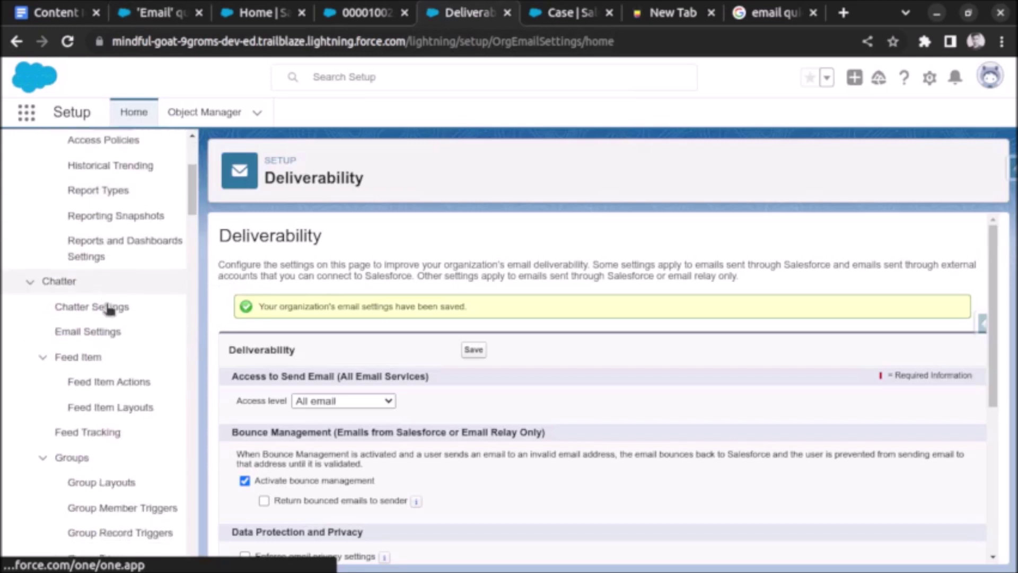
scroll(109, 309, down, 10)
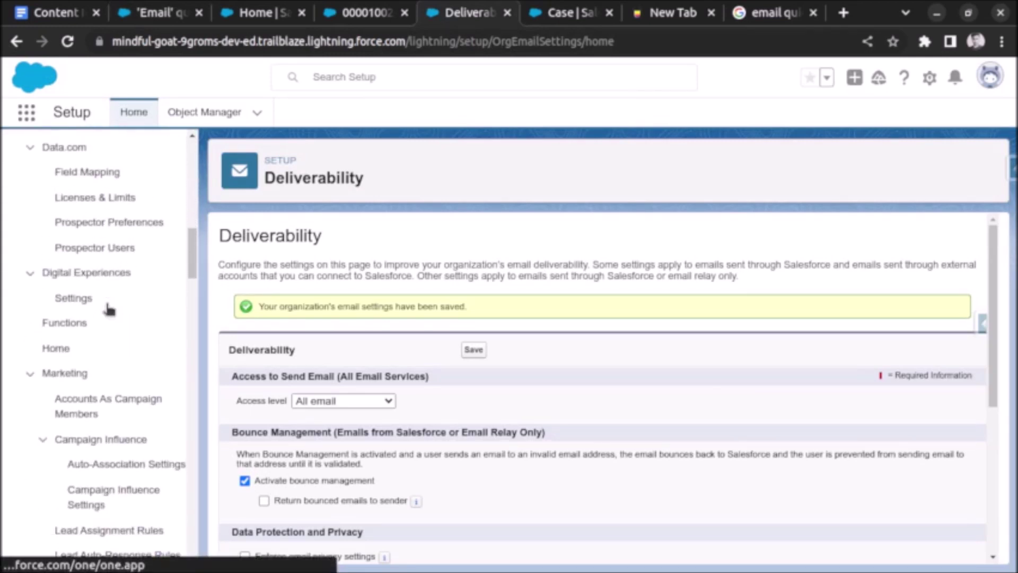
scroll(109, 310, down, 9)
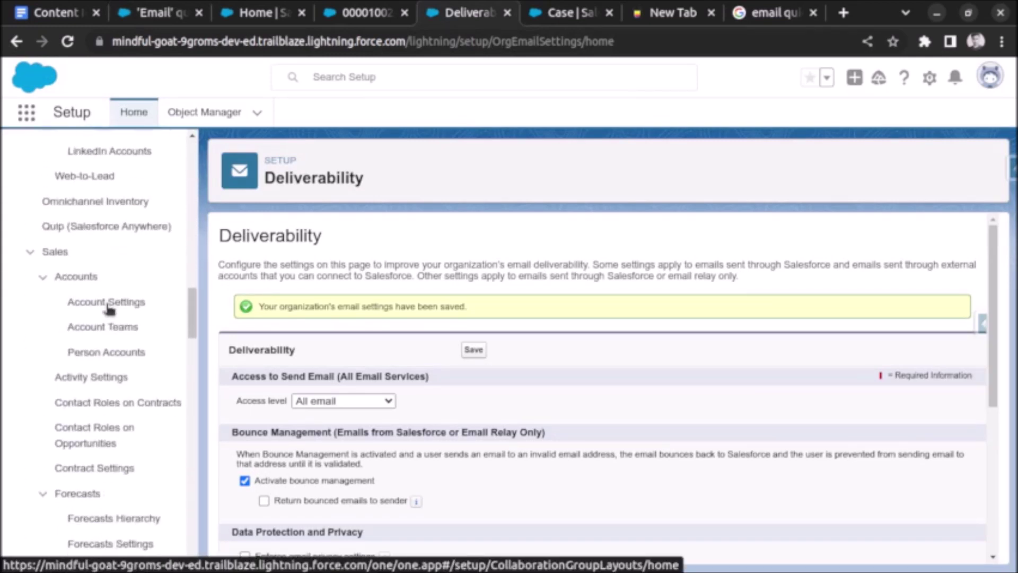
scroll(74, 295, down, 8)
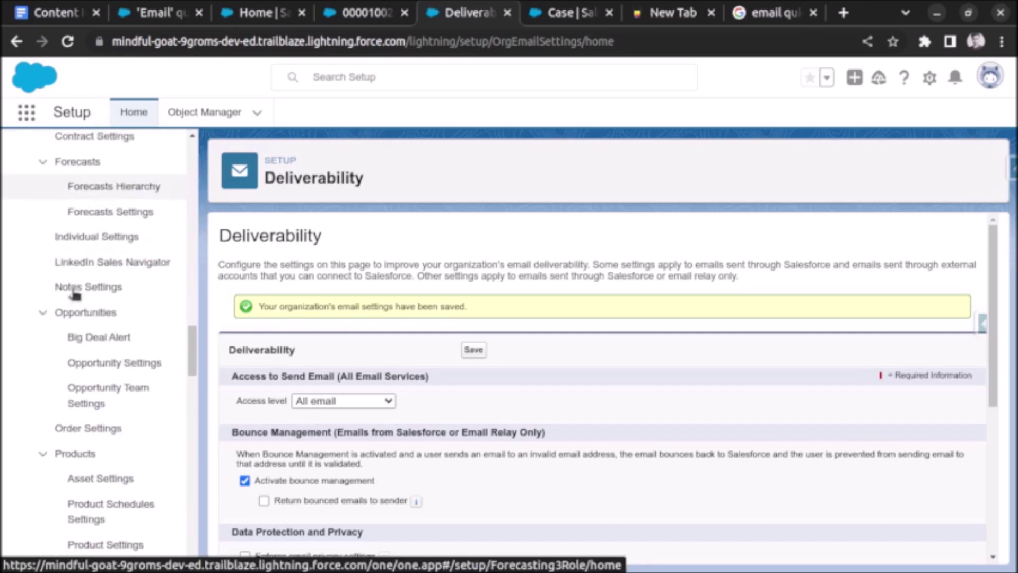
scroll(74, 294, down, 10)
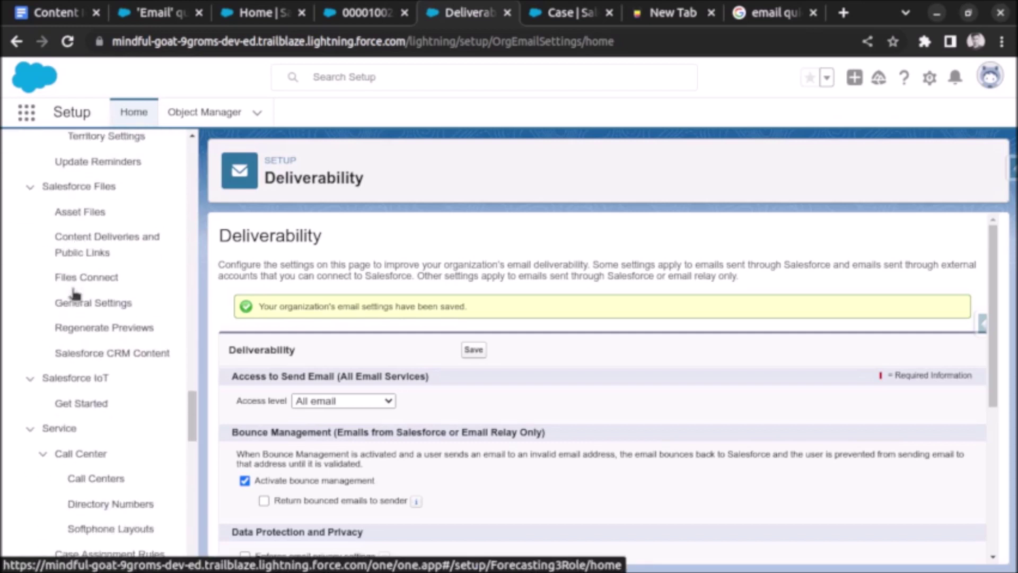
click(180, 13)
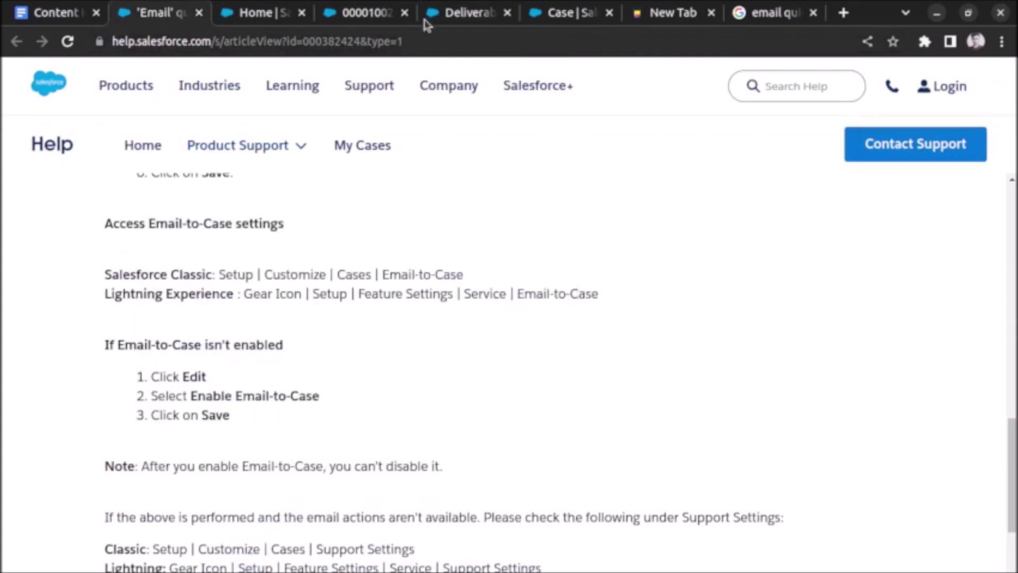
click(452, 22)
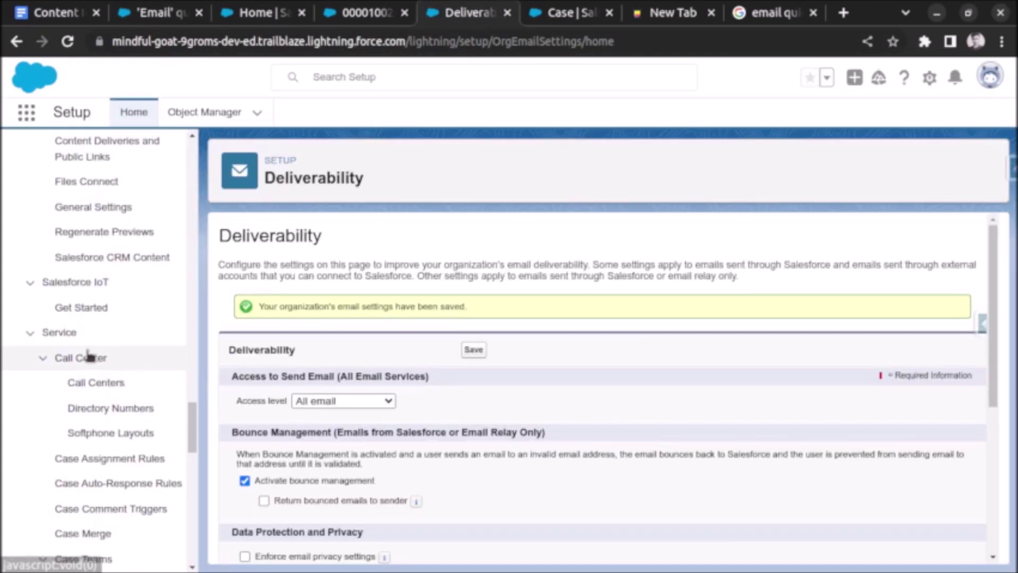
scroll(90, 360, down, 3)
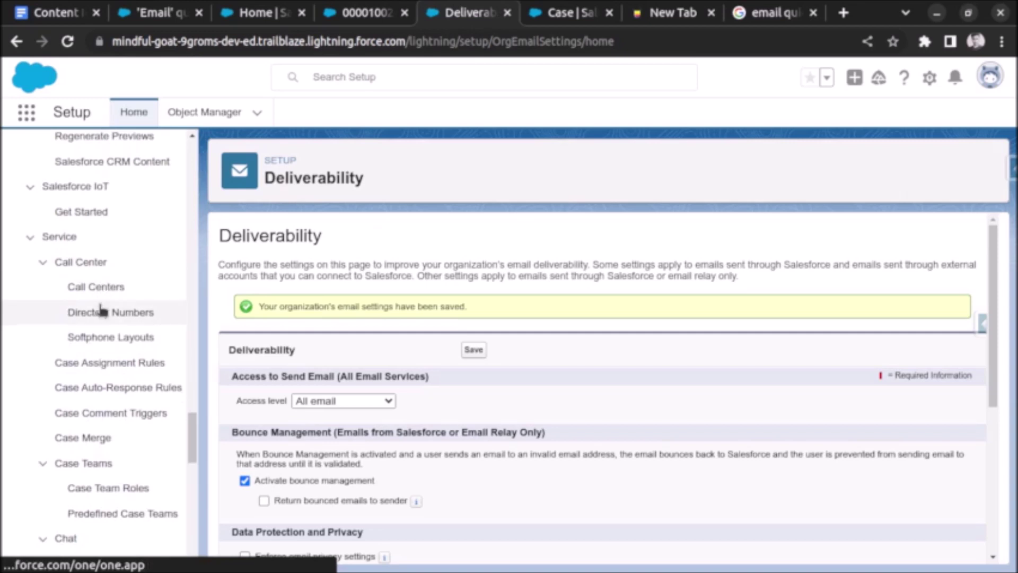
scroll(102, 317, down, 3)
scroll(102, 316, down, 6)
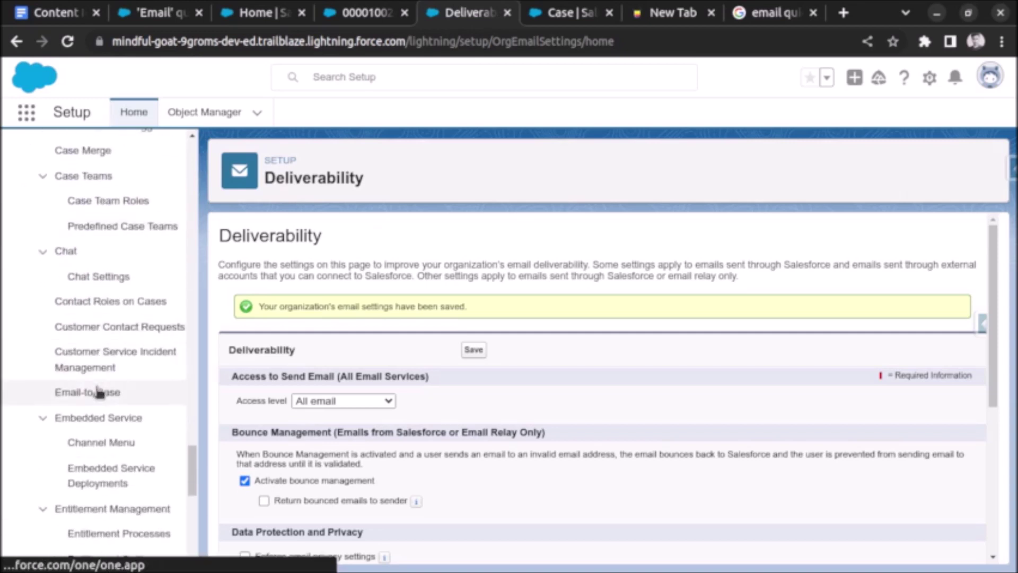
click(98, 392)
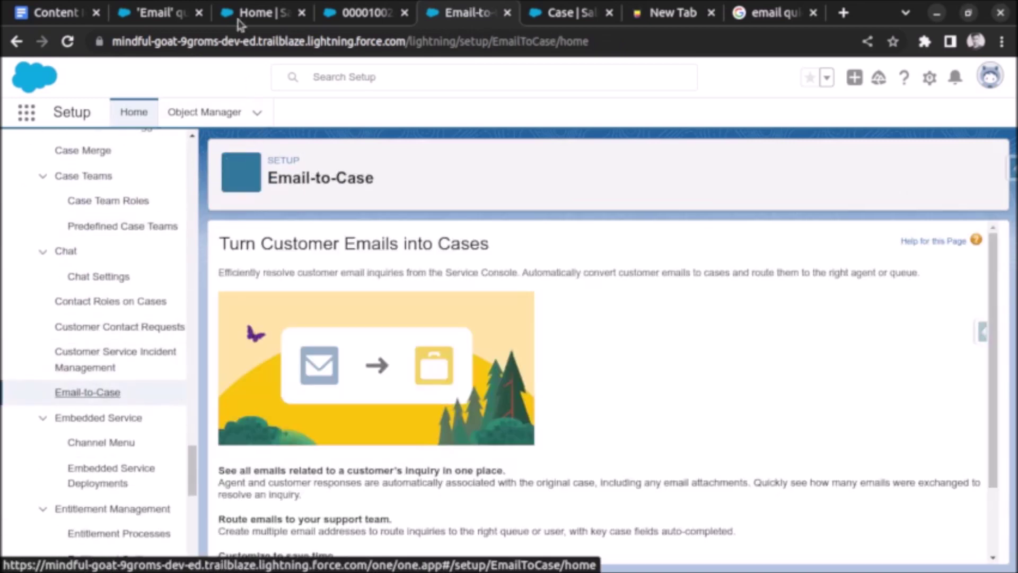
Continue past the Email-to-Case introduction, turn on Enable Email-to-Case as the help article instructs, and save the settings.
click(169, 16)
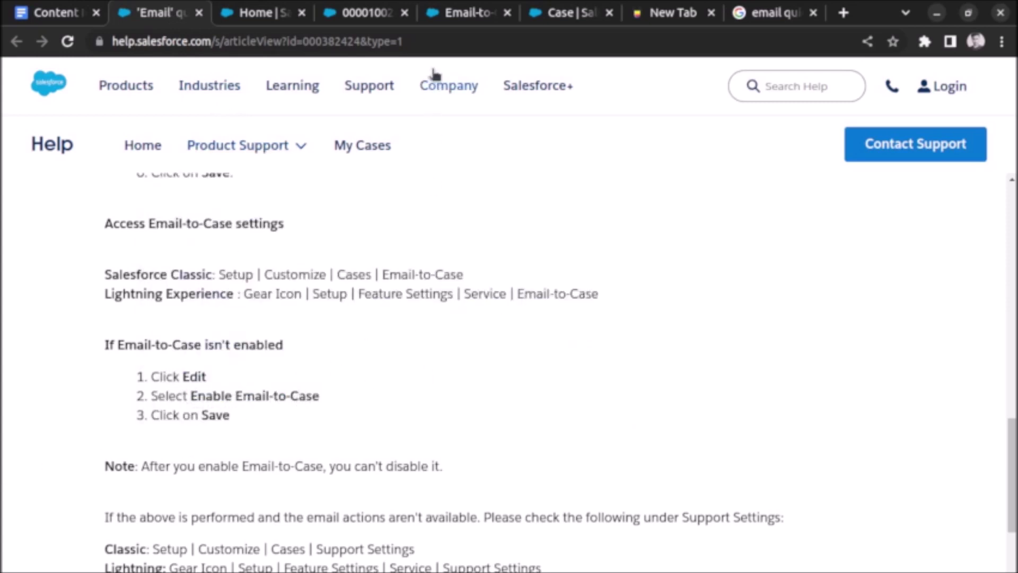
click(466, 16)
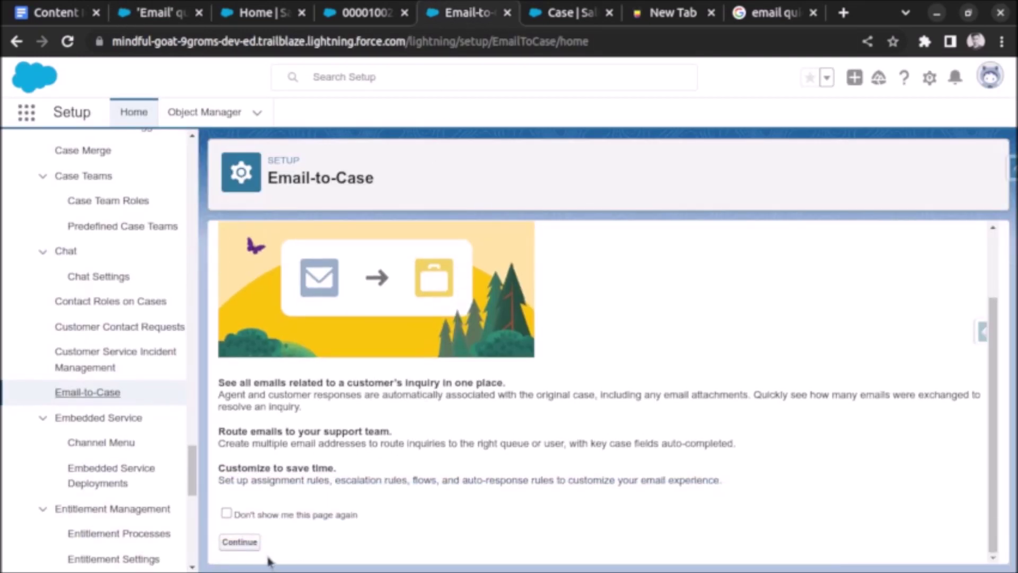
click(248, 545)
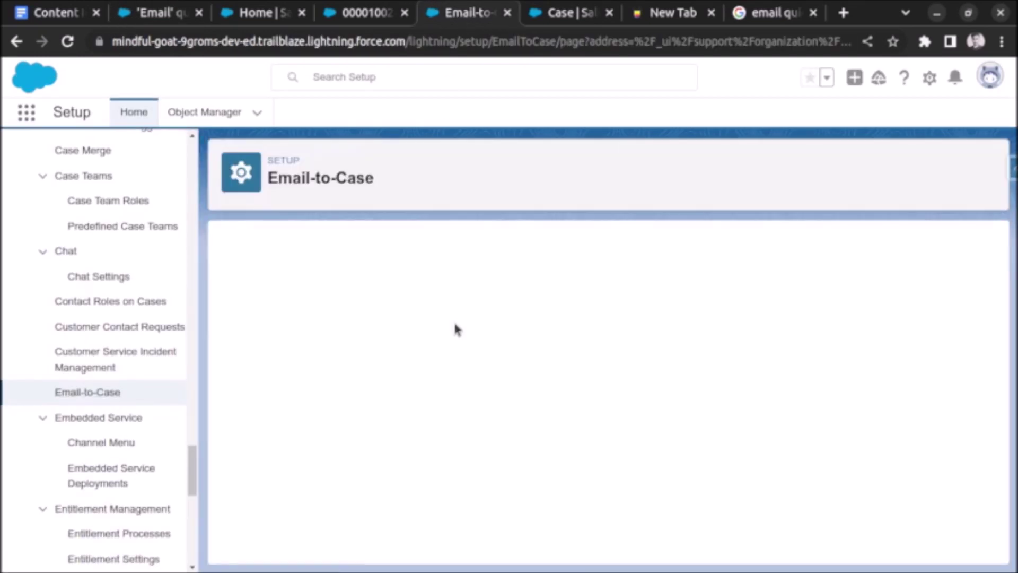
click(472, 342)
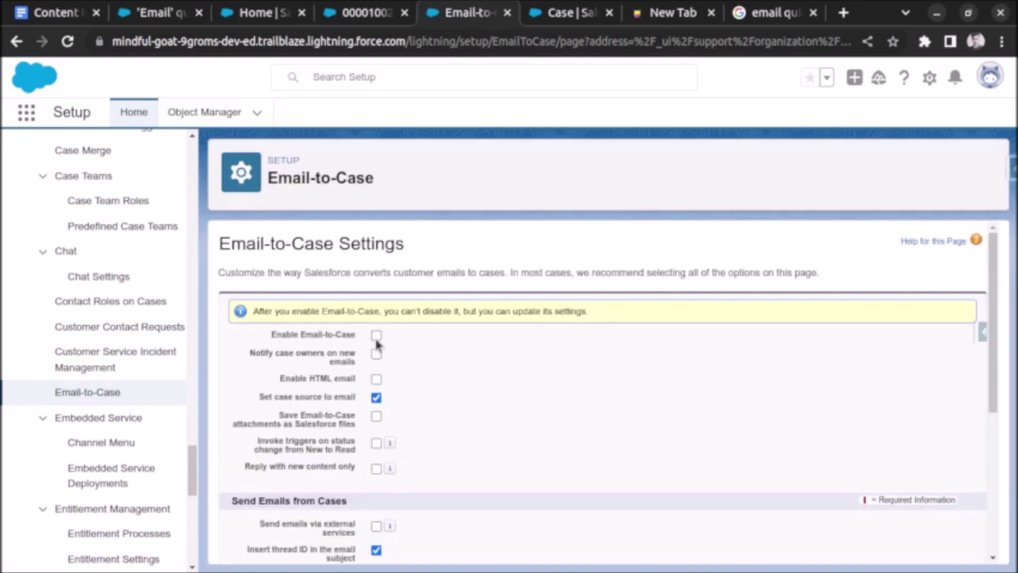
scroll(434, 382, down, 5)
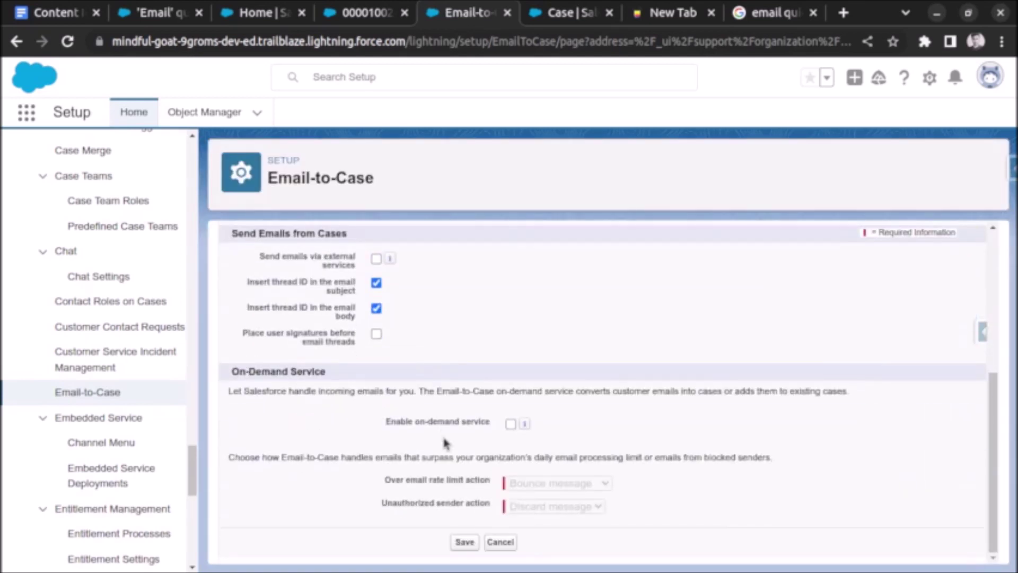
click(463, 542)
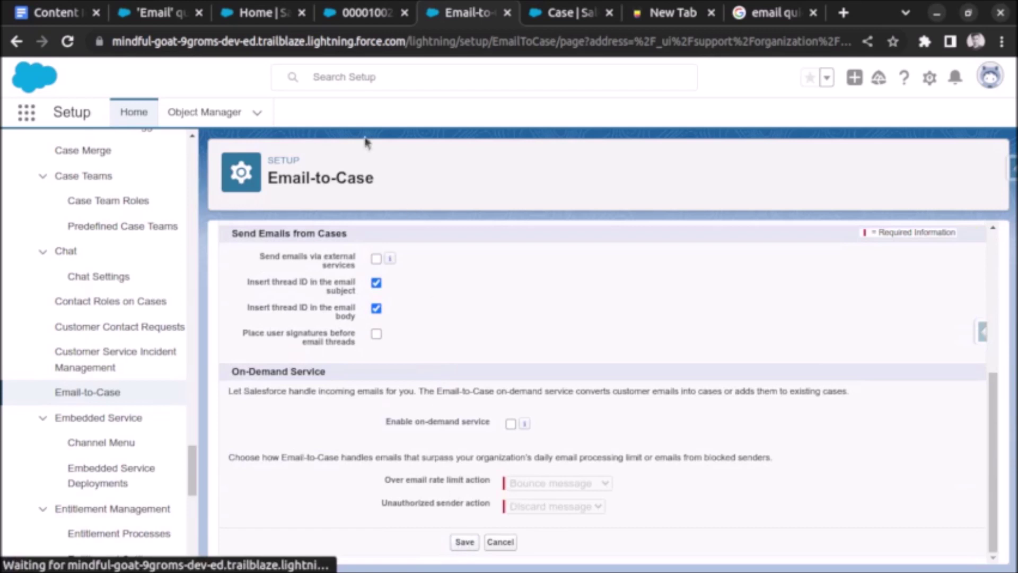
Read the help article's note on disabling Email-to-Case and its Support Settings instructions for enabling Case Feed Actions and Feed Items.
click(175, 12)
drag(195, 468, 430, 465)
scroll(410, 454, down, 3)
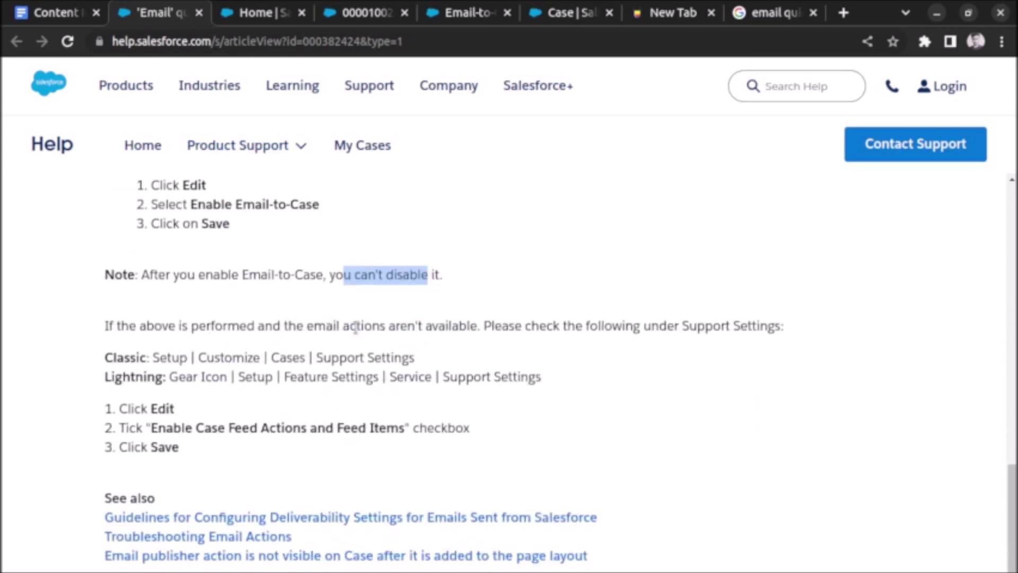
drag(515, 326, 746, 326)
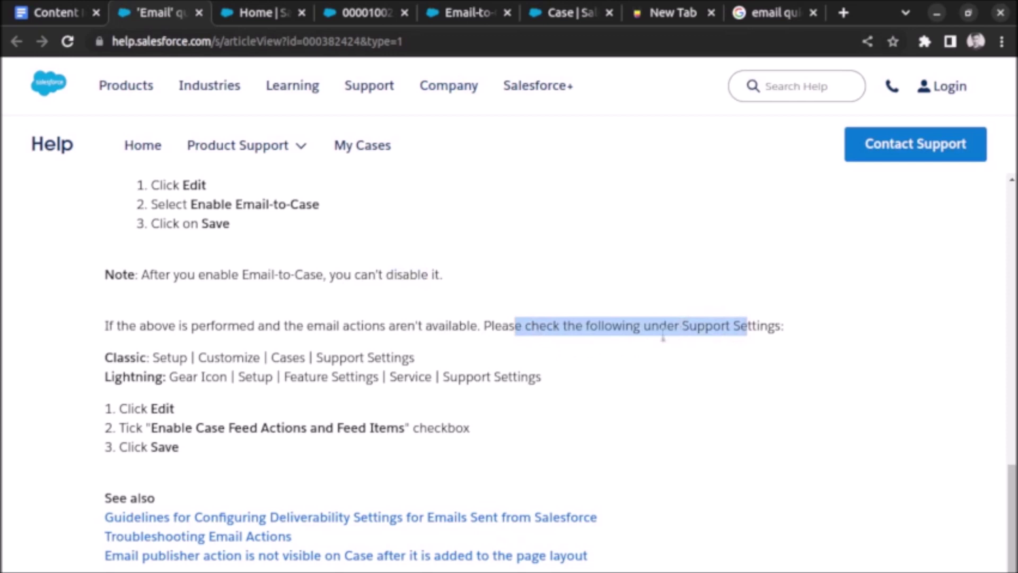
scroll(587, 346, down, 2)
drag(155, 334, 359, 324)
click(337, 280)
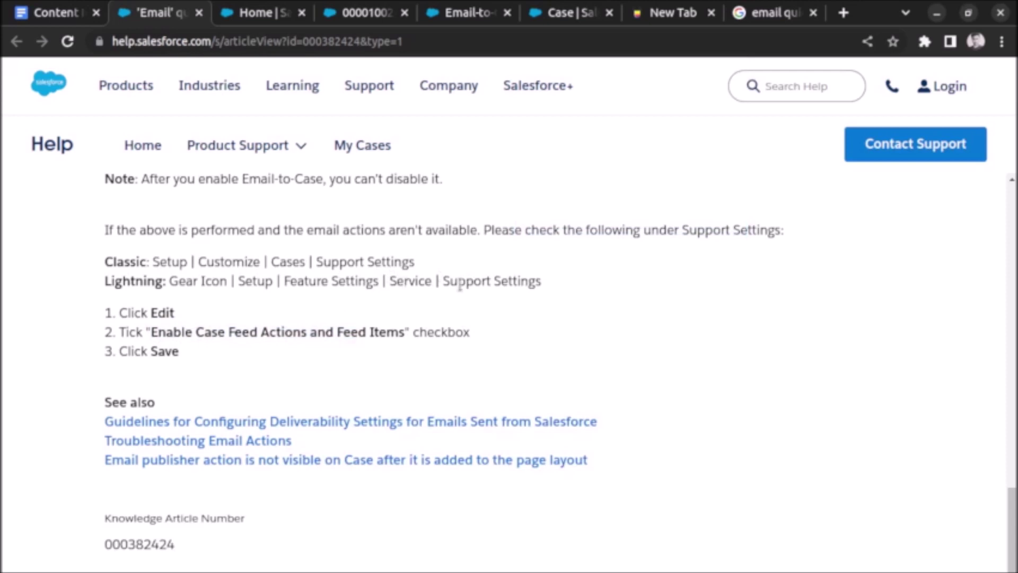
drag(458, 281, 530, 277)
Return to Setup and open the Support Settings page under Service in Feature Settings.
click(462, 16)
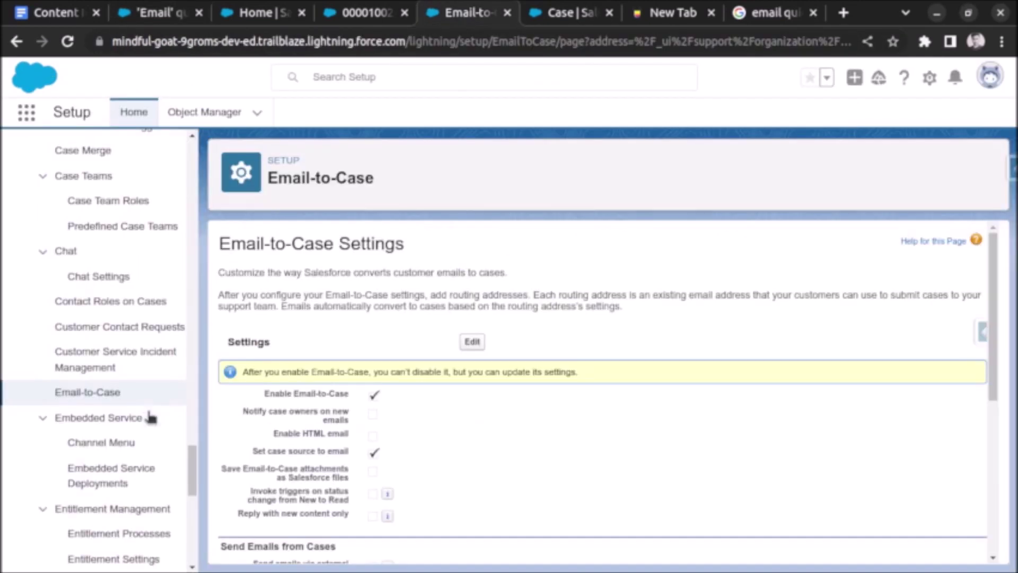
scroll(105, 374, up, 4)
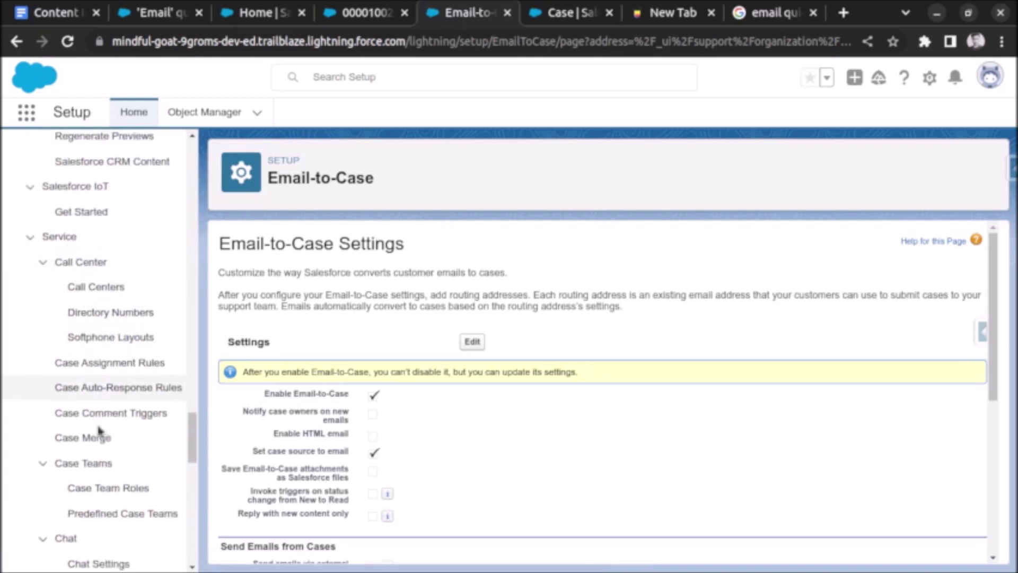
scroll(98, 462, down, 3)
scroll(101, 461, down, 8)
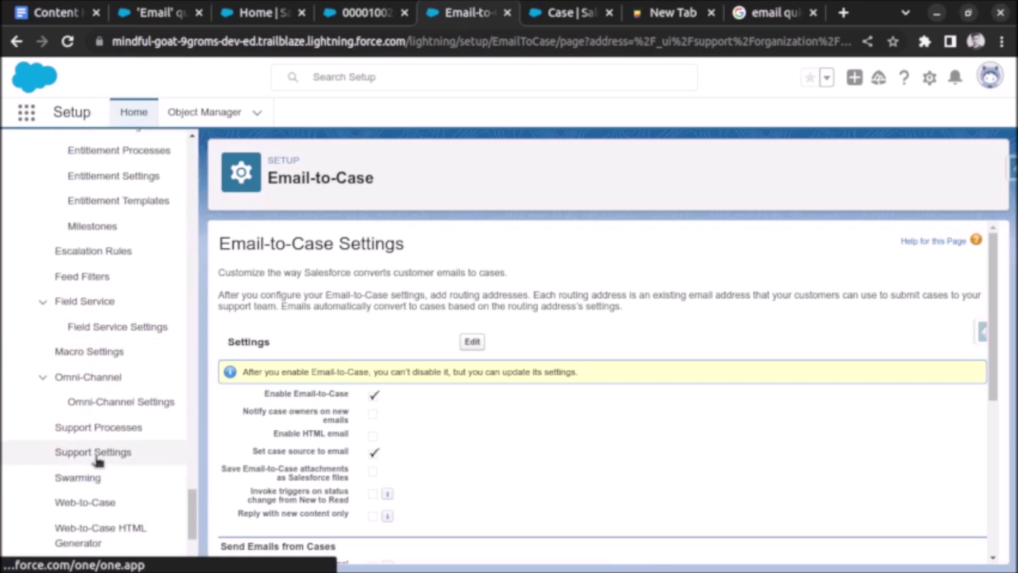
click(96, 454)
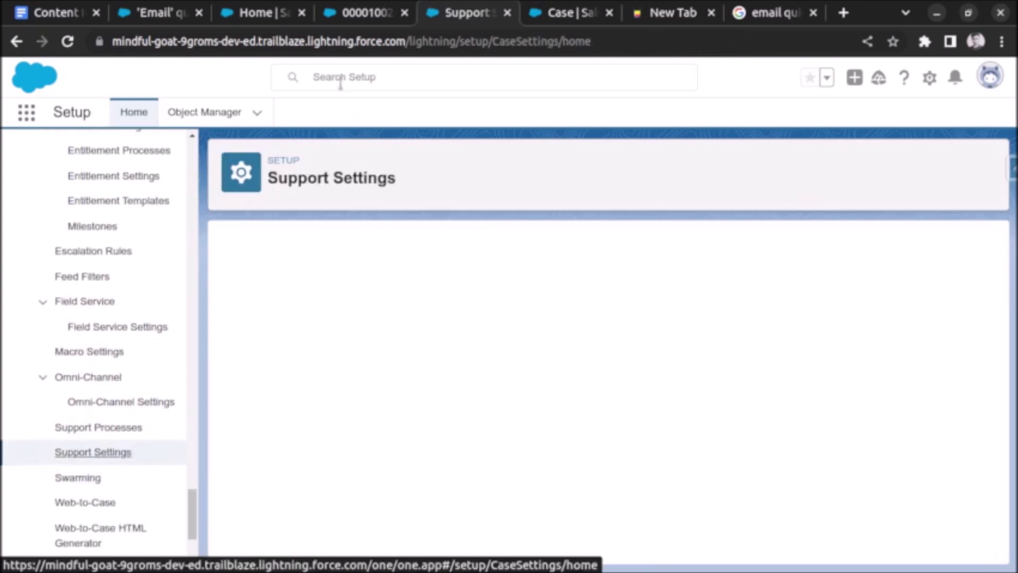
Edit the Support Settings, verify that Enable Case Feed Actions and Feed Items is ticked as the help article instructs, and save.
click(205, 23)
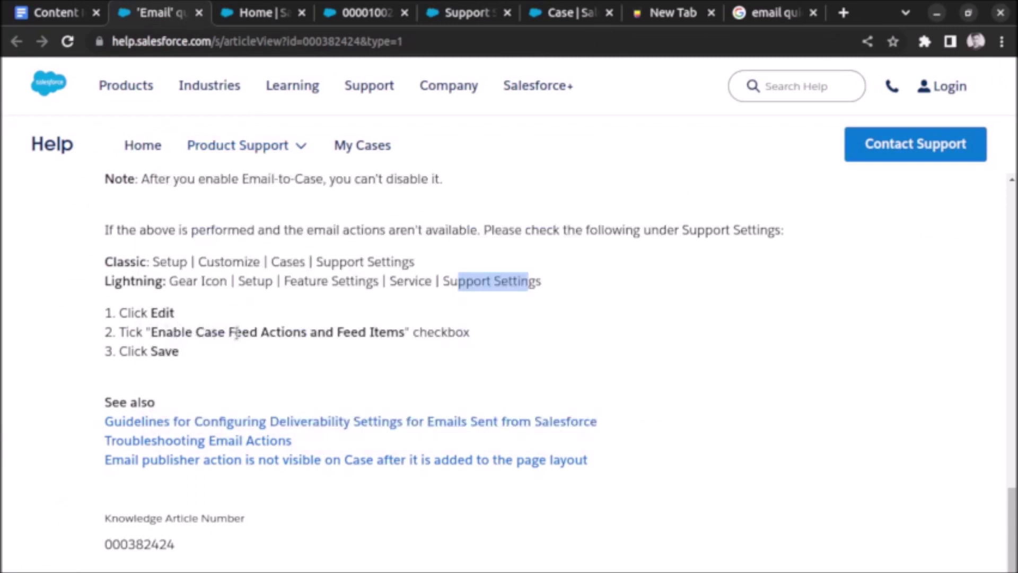
click(467, 21)
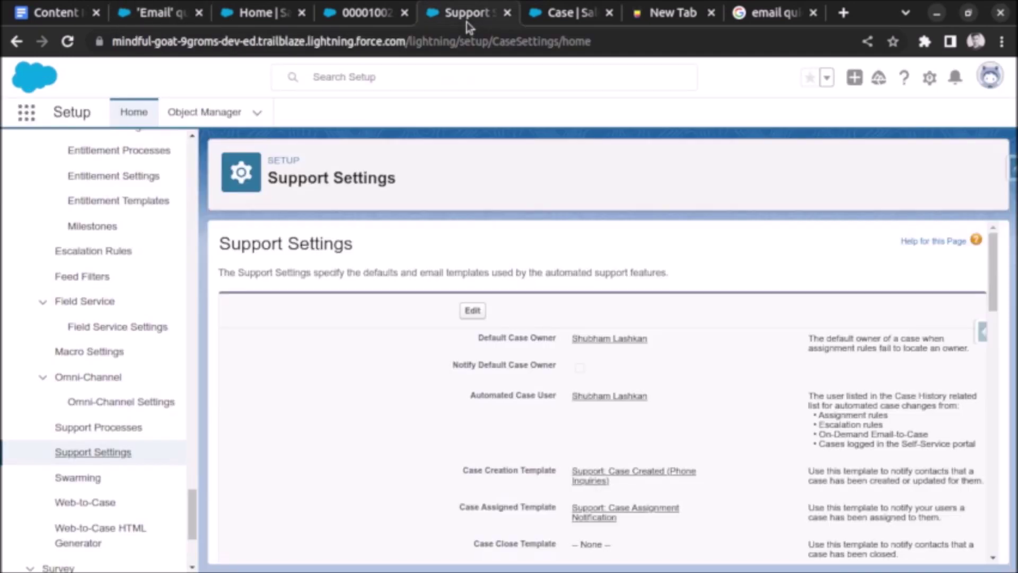
click(475, 309)
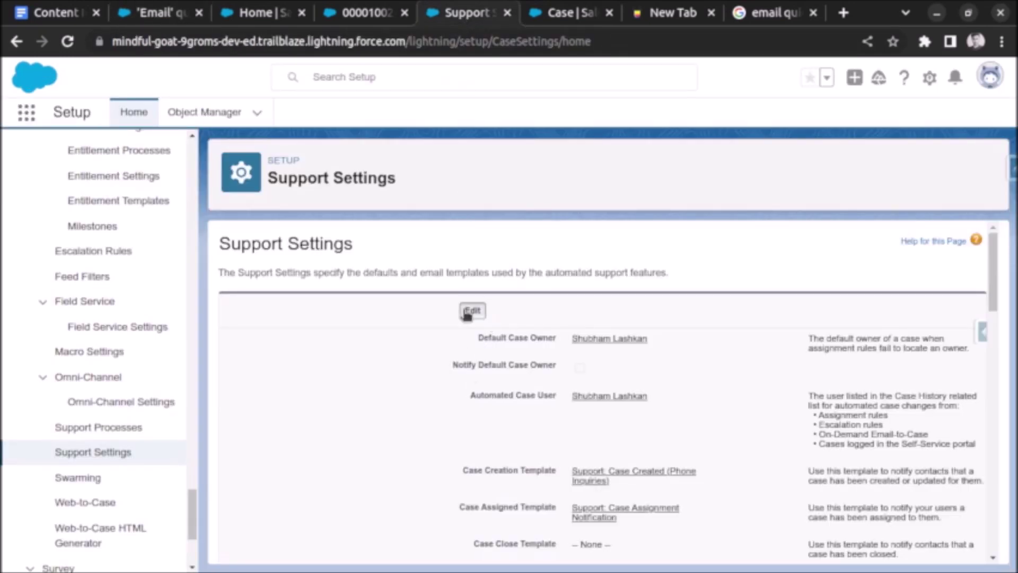
scroll(535, 403, down, 7)
scroll(534, 403, down, 1)
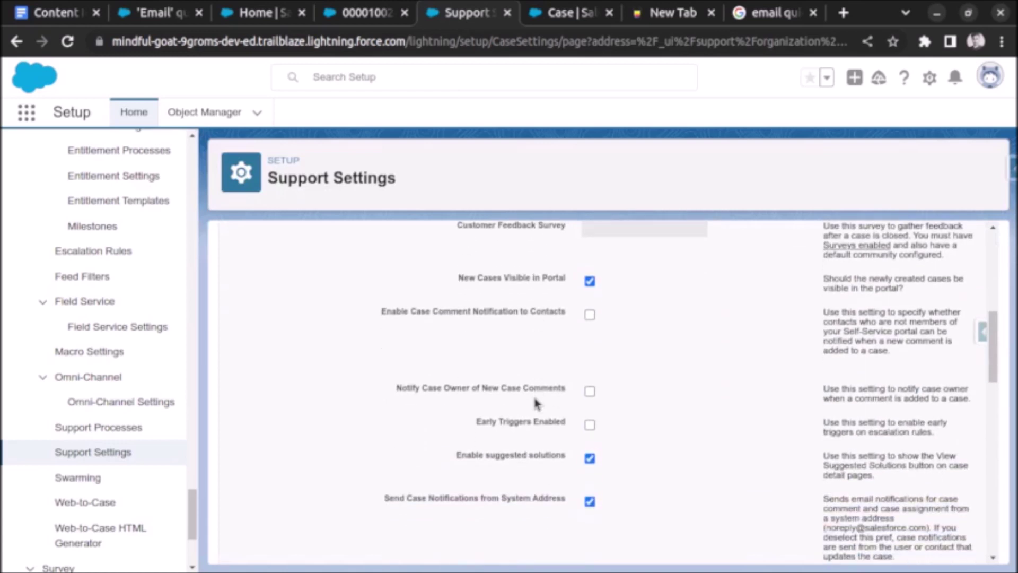
scroll(534, 382, down, 3)
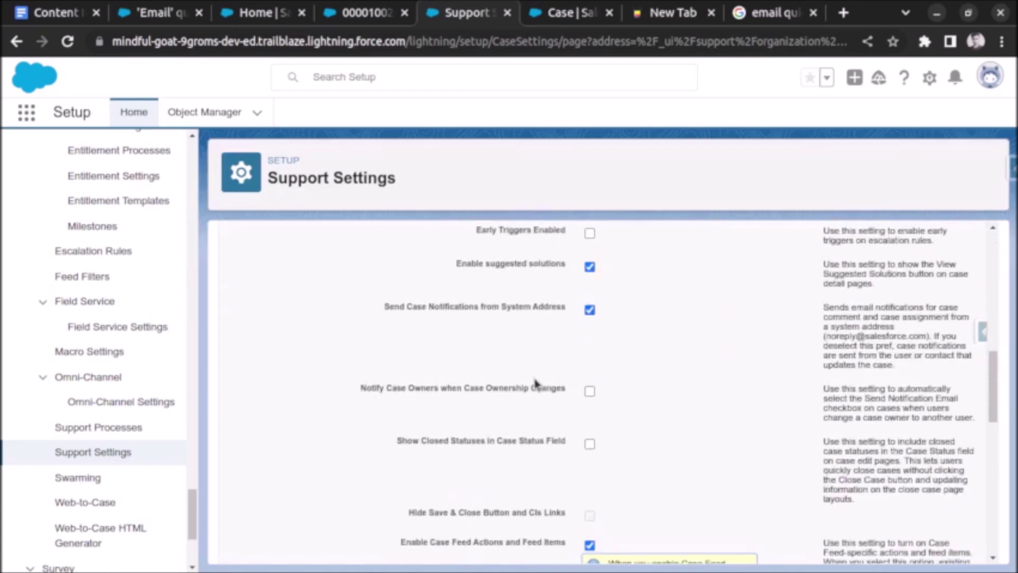
scroll(532, 399, down, 2)
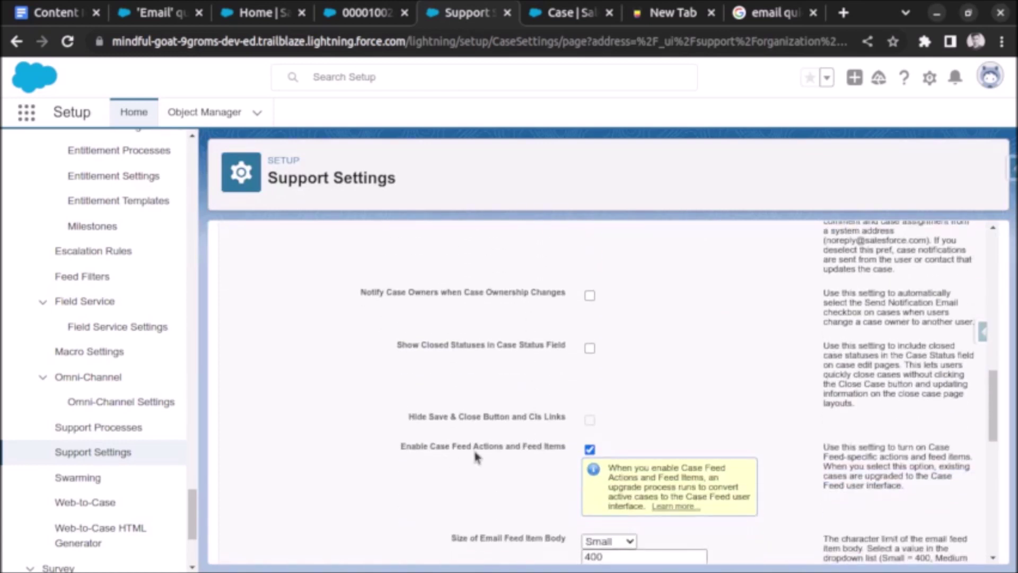
scroll(555, 455, up, 10)
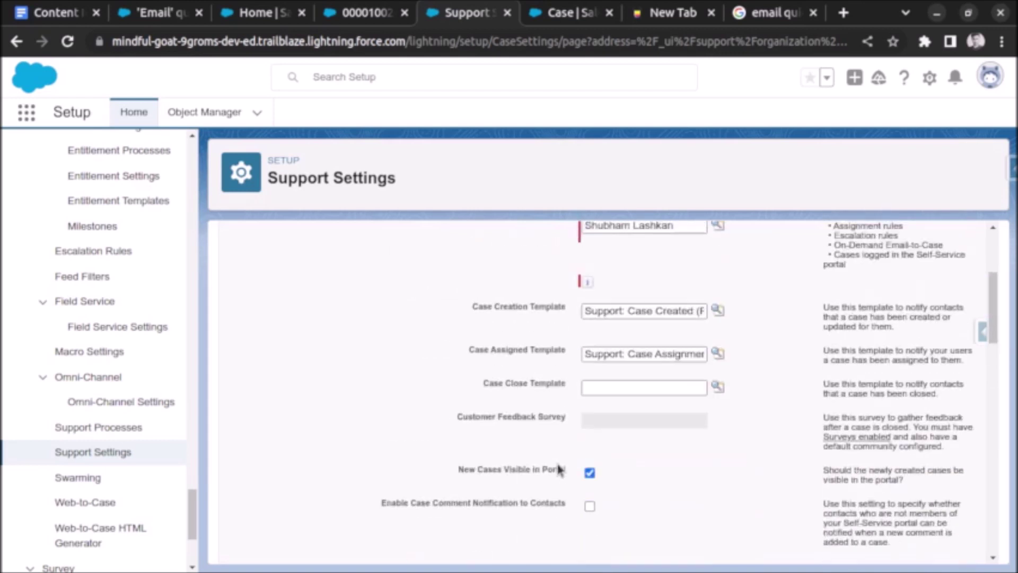
click(467, 282)
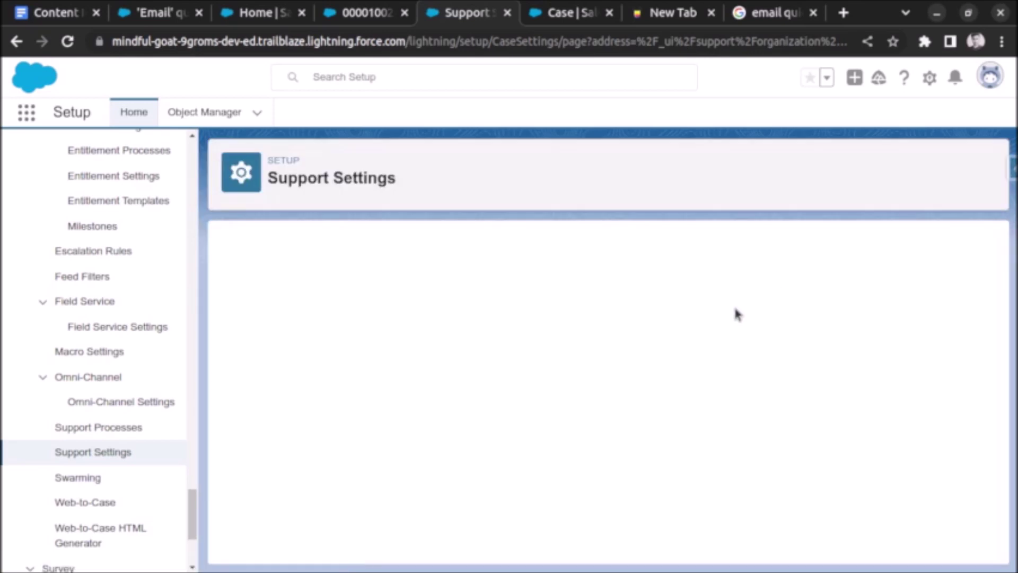
Reload the electrical wiring installation case to check its feed for the Email action, and reread the help article's Email-to-Case steps.
click(375, 14)
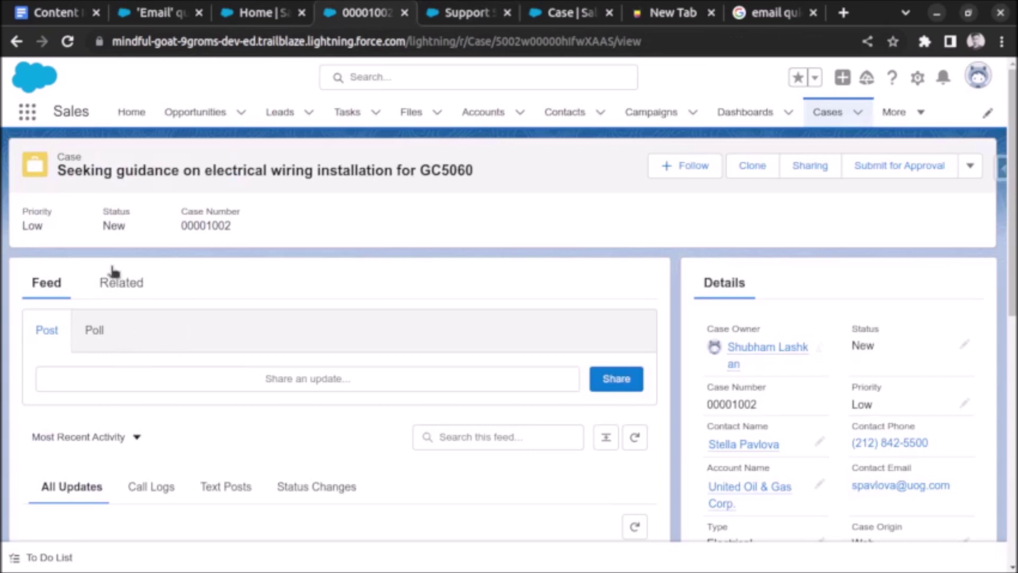
click(62, 45)
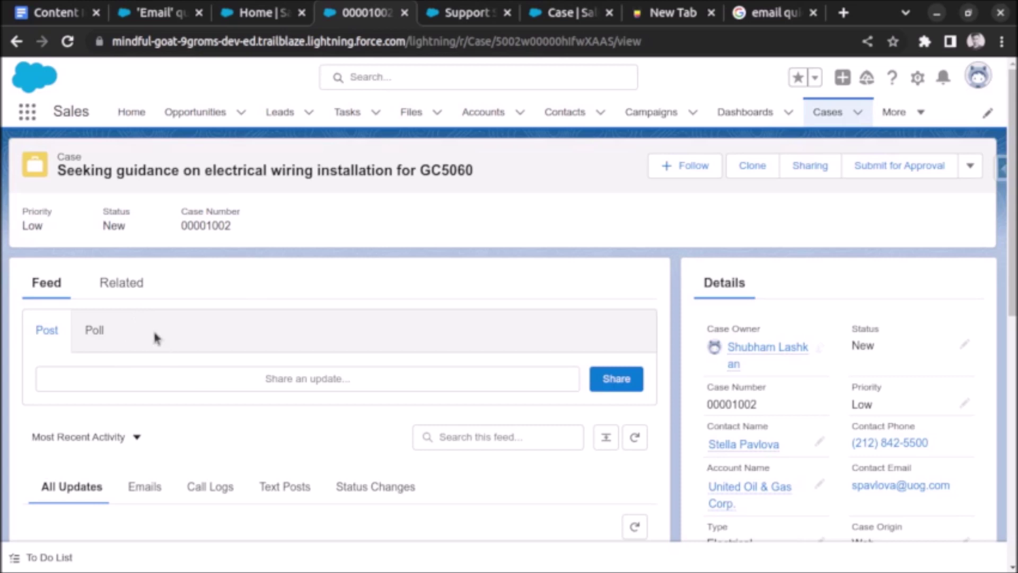
click(162, 13)
scroll(178, 325, up, 3)
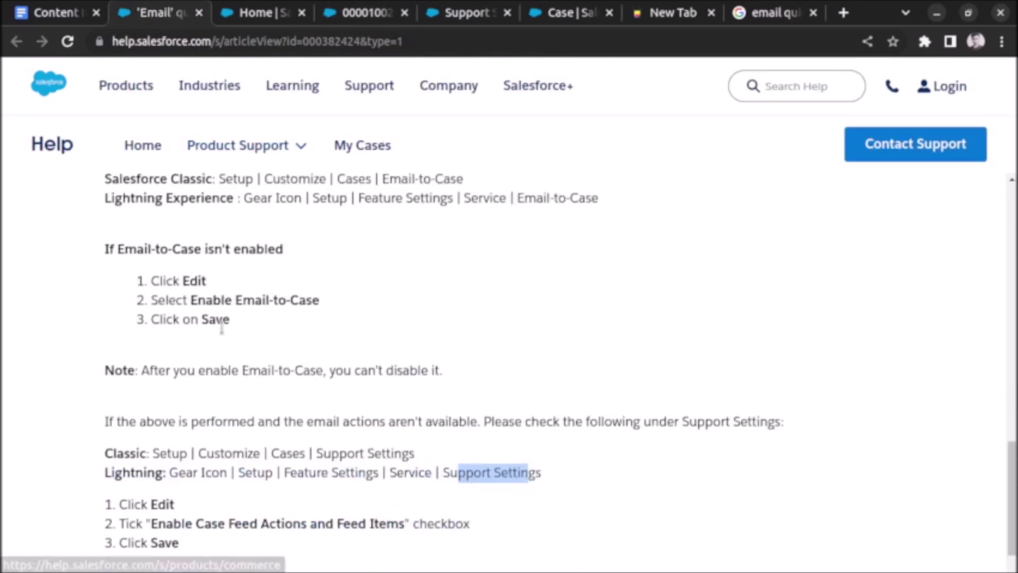
scroll(177, 324, up, 2)
drag(206, 403, 295, 393)
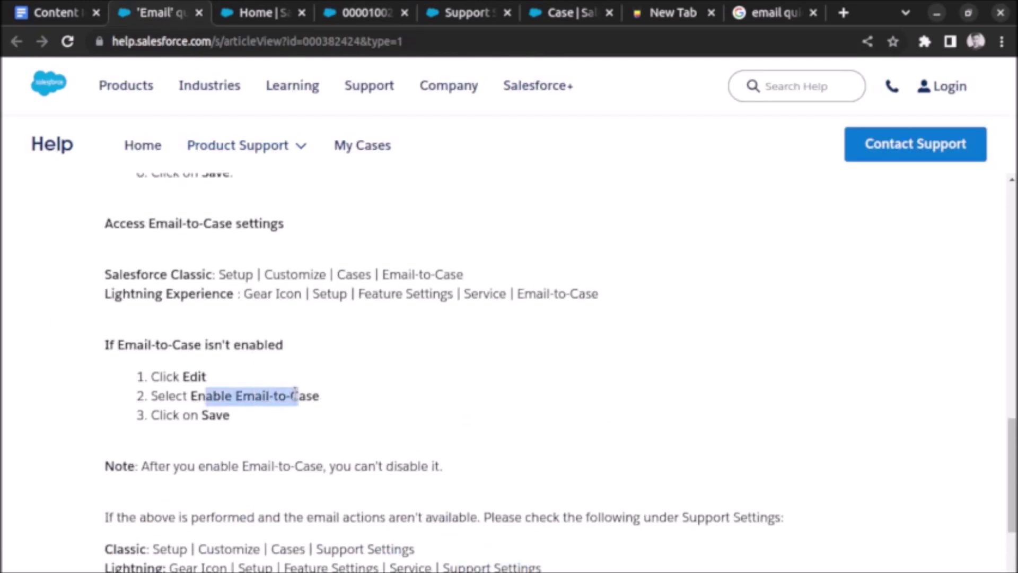
click(211, 411)
drag(192, 416, 178, 375)
click(236, 418)
Open the Case Layout in Object Manager and remove the existing Email action from the Salesforce Mobile and Lightning Experience Actions.
click(543, 15)
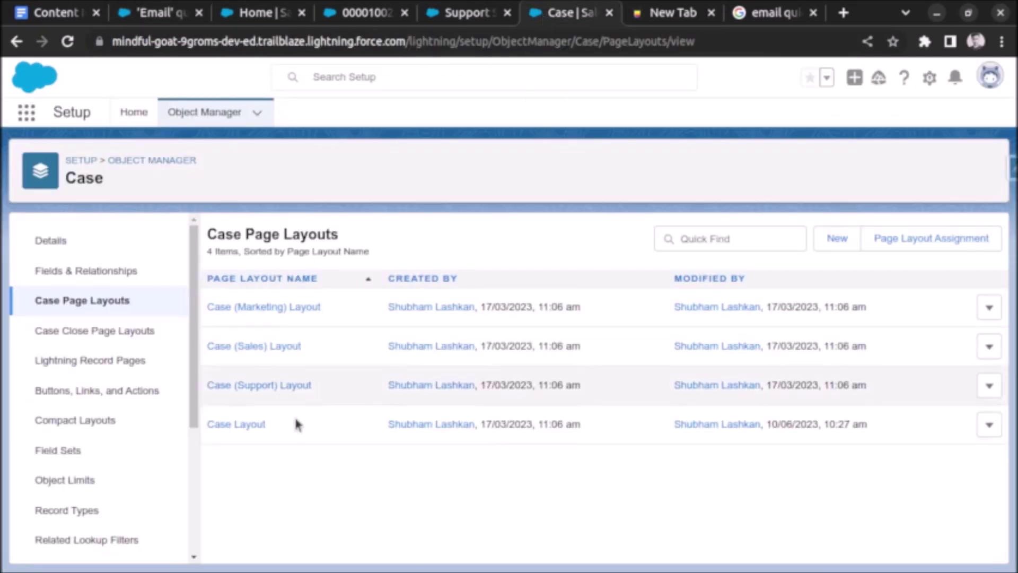
click(231, 424)
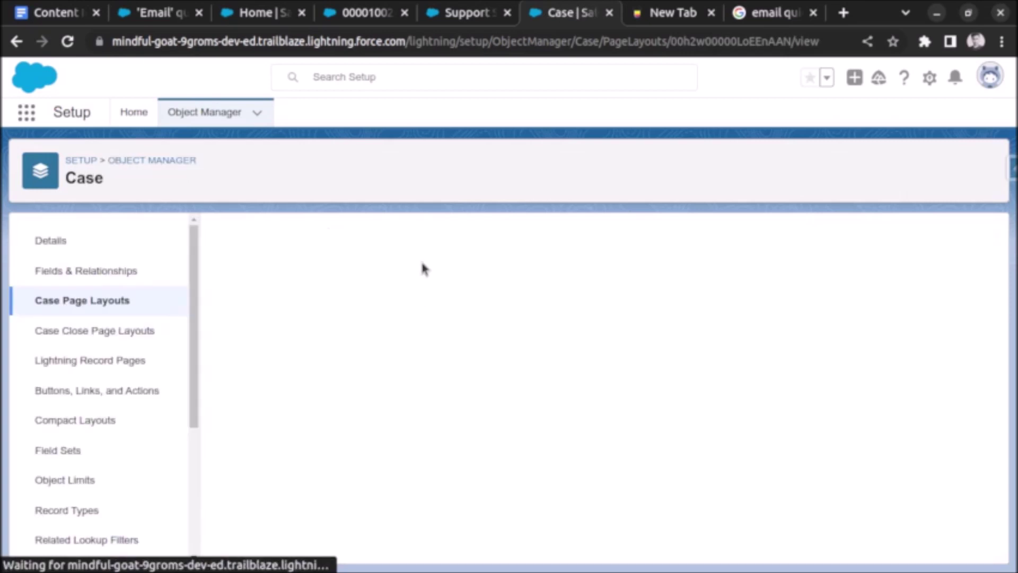
click(265, 328)
scroll(480, 384, down, 2)
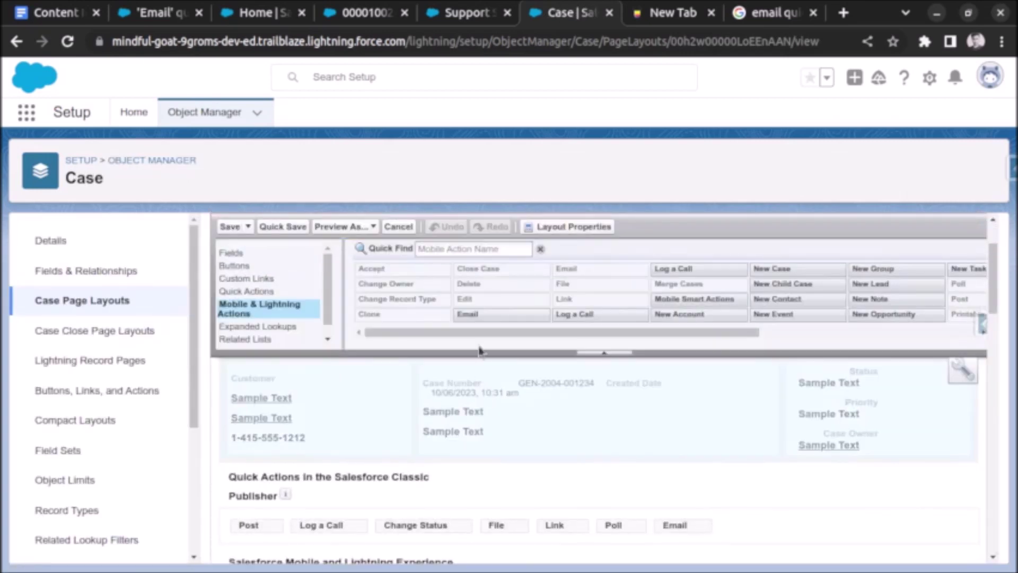
mouse_move(483, 317)
mouse_down()
mouse_move(481, 422)
mouse_move(488, 320)
mouse_up()
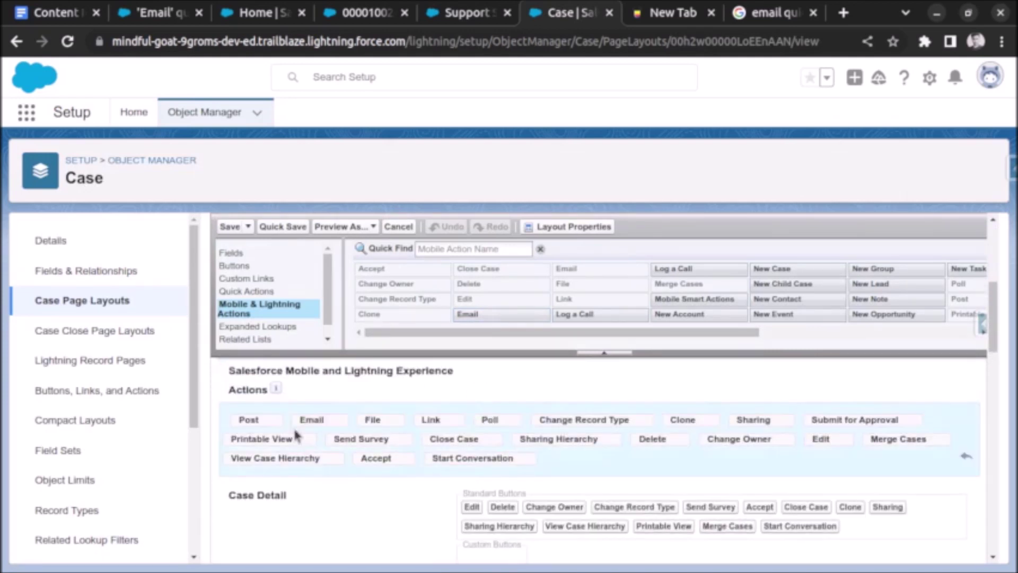
drag(312, 420, 511, 320)
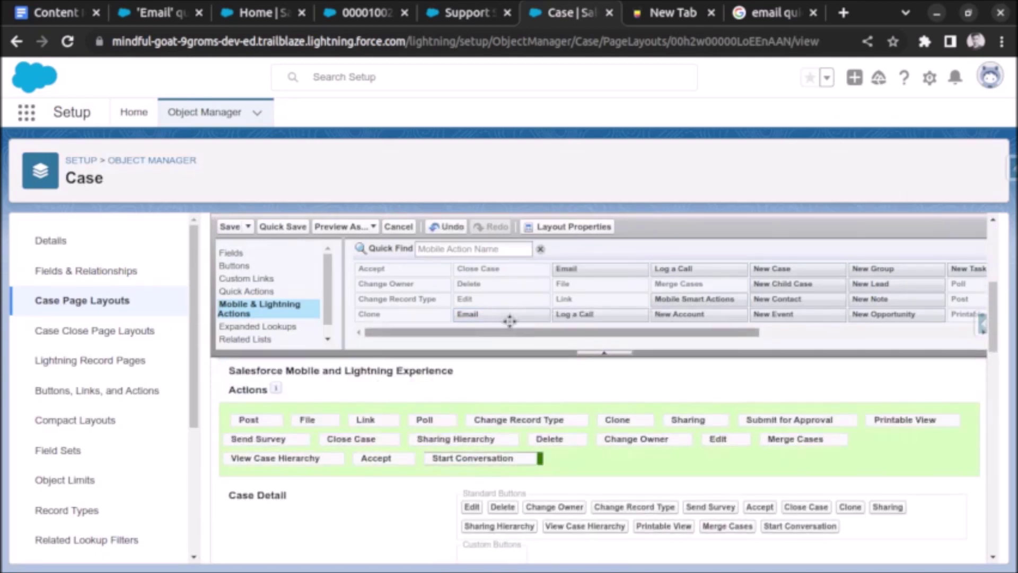
Compare the two Email entries among the available Mobile & Lightning Actions and save the Case Layout without an Email action.
scroll(328, 405, up, 2)
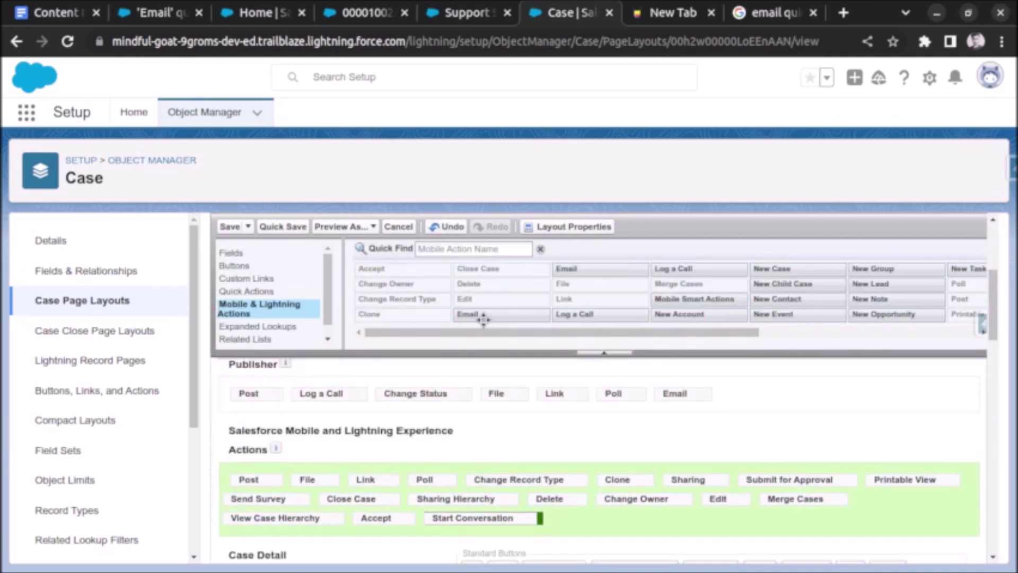
scroll(463, 437, down, 2)
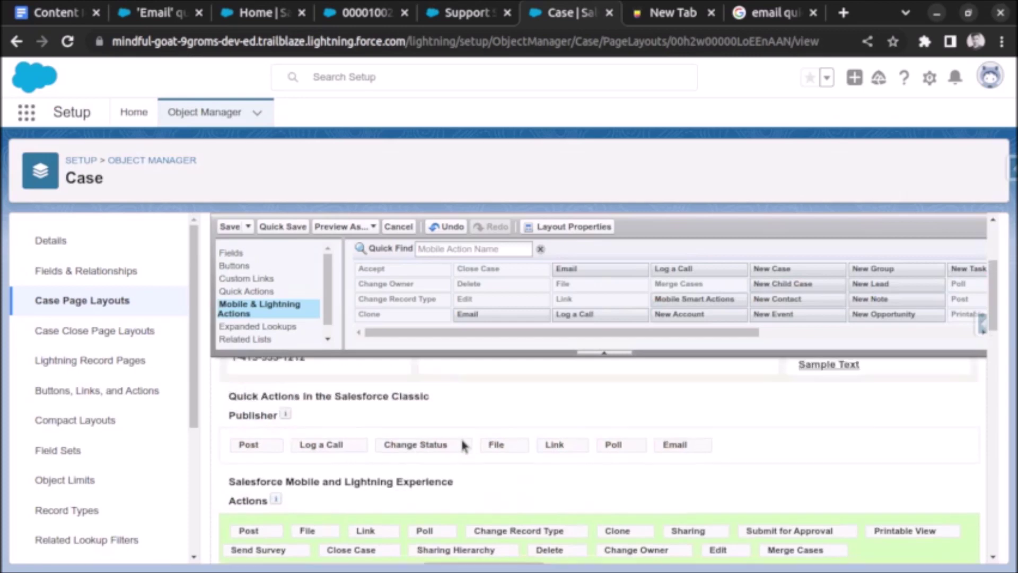
scroll(463, 437, up, 3)
scroll(462, 438, down, 1)
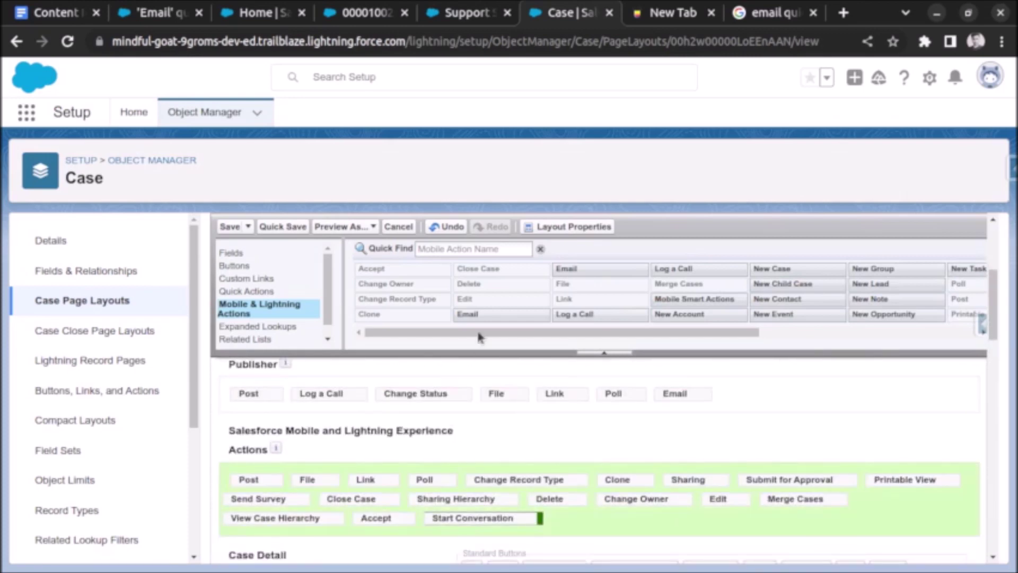
drag(509, 313, 580, 267)
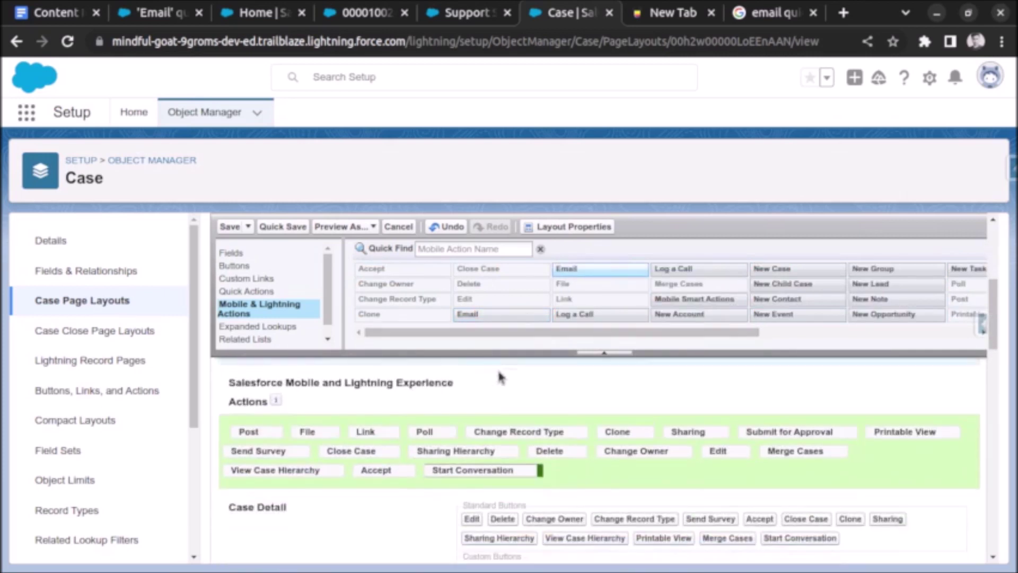
drag(578, 269, 541, 354)
drag(507, 169, 511, 257)
scroll(511, 257, up, 5)
click(230, 249)
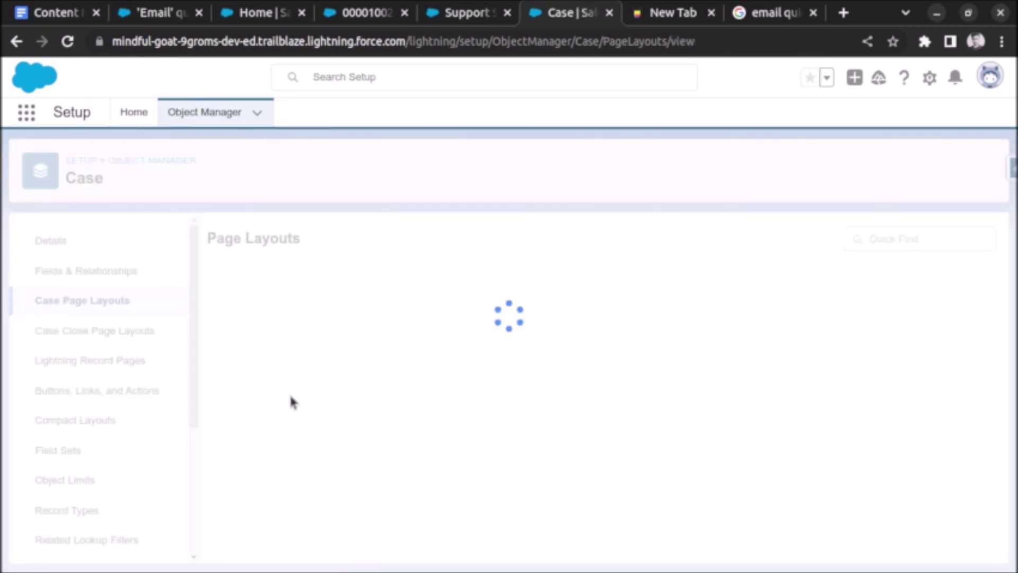
Reopen the Case Layout, add the Email action listed directly after Edit between Post and File in the Lightning Experience Actions, and save.
click(259, 426)
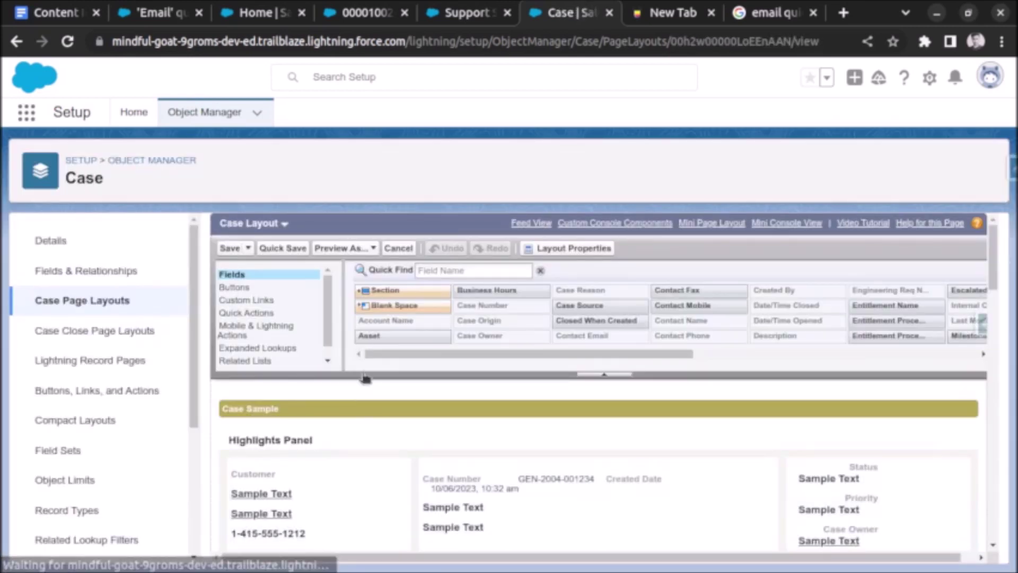
scroll(391, 354, down, 2)
scroll(391, 354, down, 1)
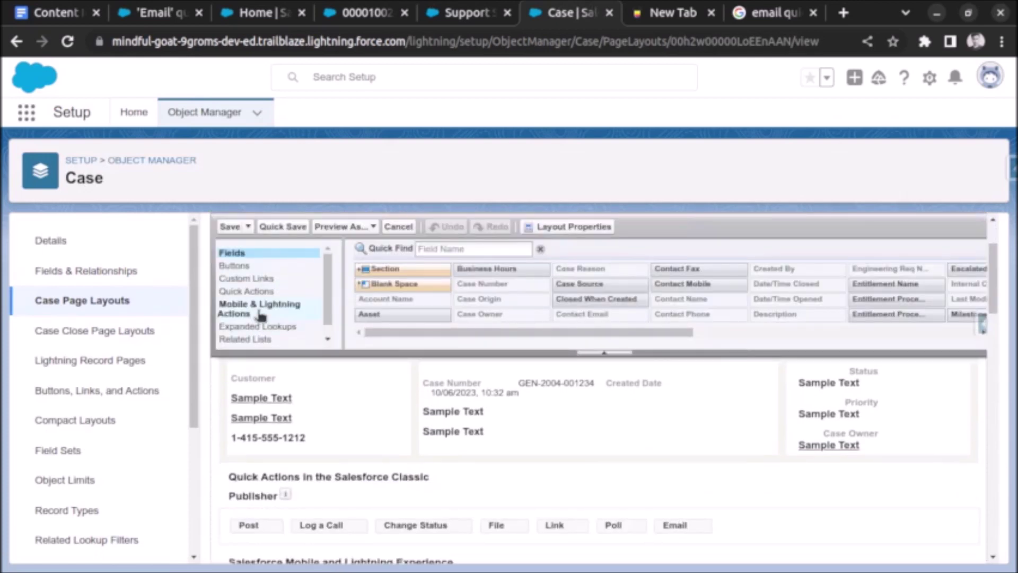
click(254, 307)
scroll(514, 380, down, 3)
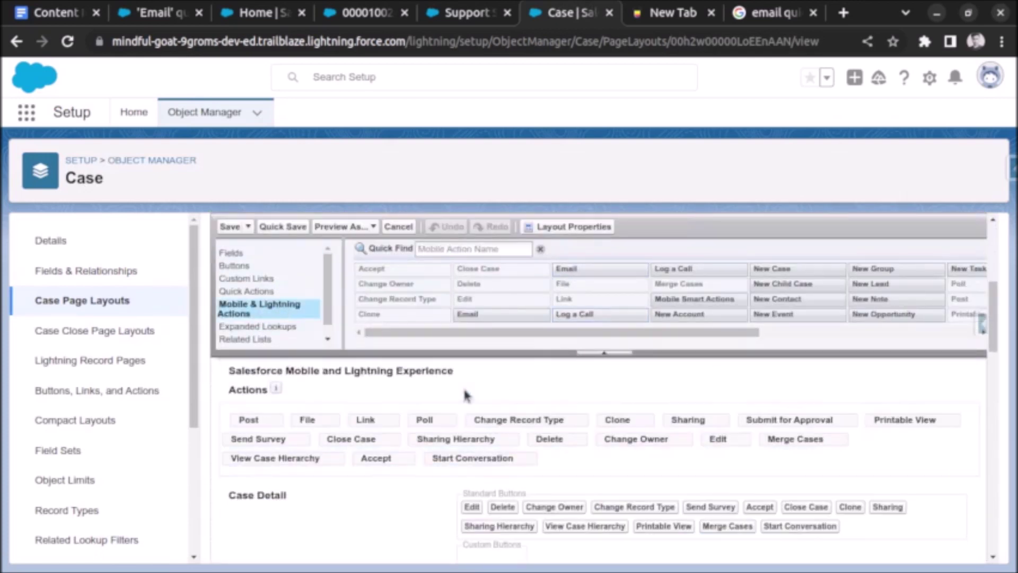
mouse_move(502, 319)
mouse_down()
mouse_move(506, 333)
mouse_move(327, 431)
mouse_move(295, 422)
mouse_move(305, 420)
mouse_up()
click(230, 226)
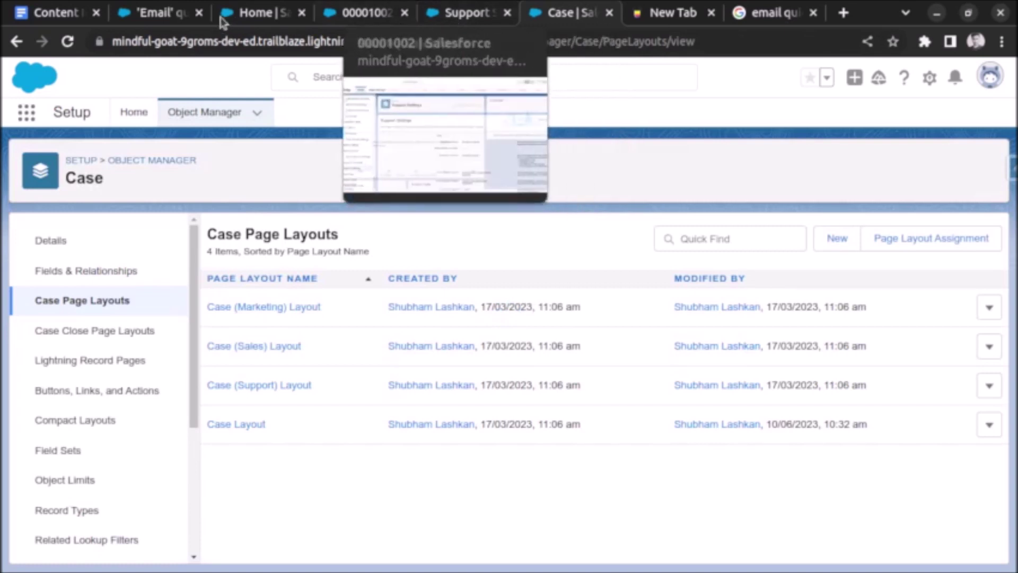
Reload the electrical wiring installation case and open the Email action in its feed to inspect the email composer fields.
click(379, 19)
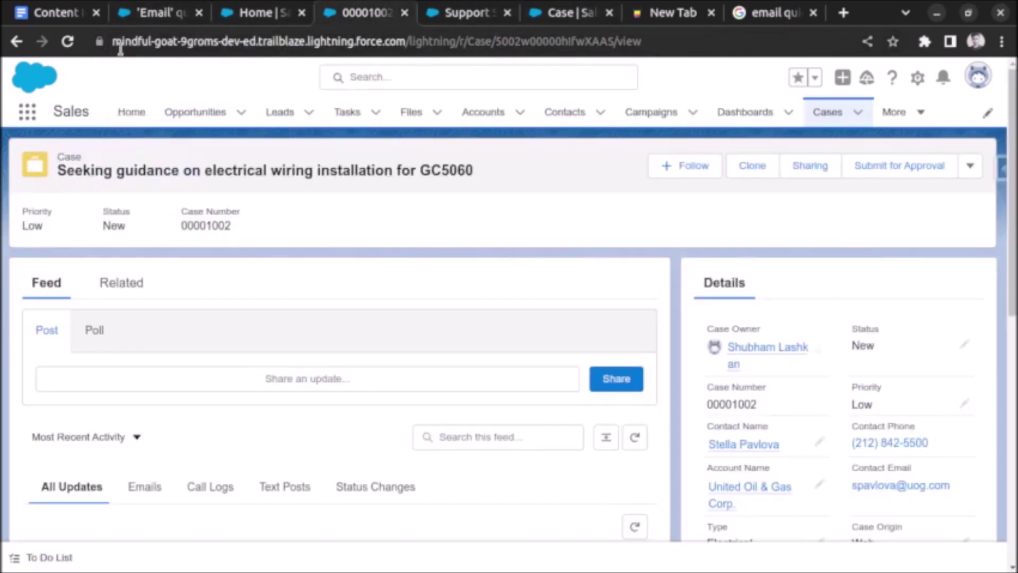
click(68, 41)
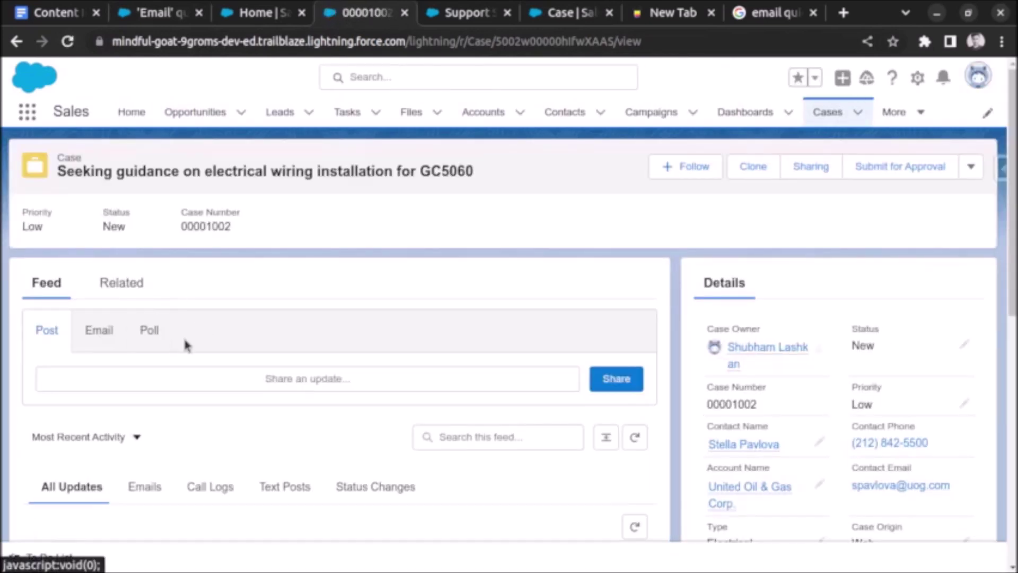
click(104, 332)
scroll(294, 302, down, 2)
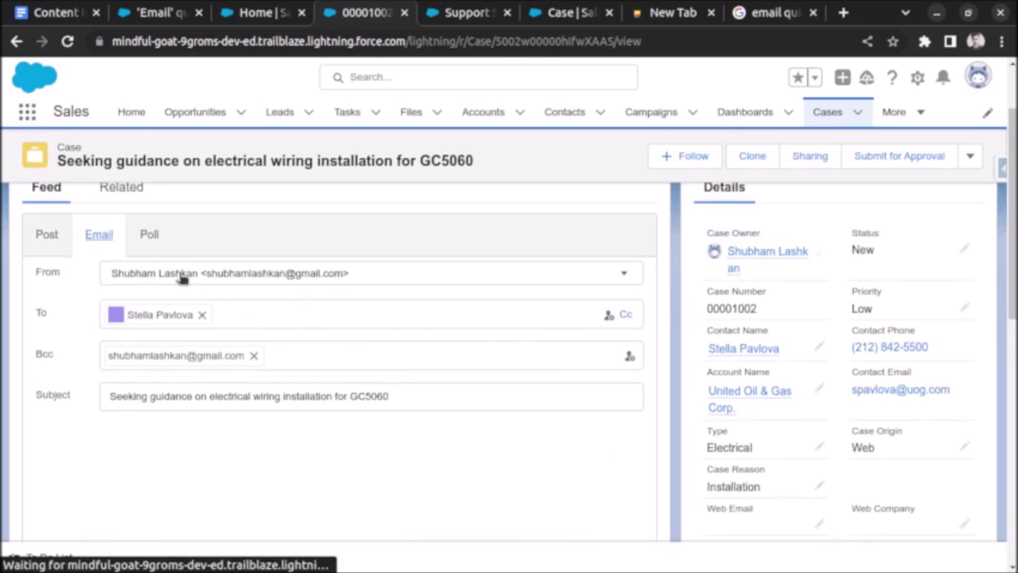
Review the help article, the Support Settings page and the Mobile & Lightning Actions in the Case Layout.
click(467, 13)
click(176, 21)
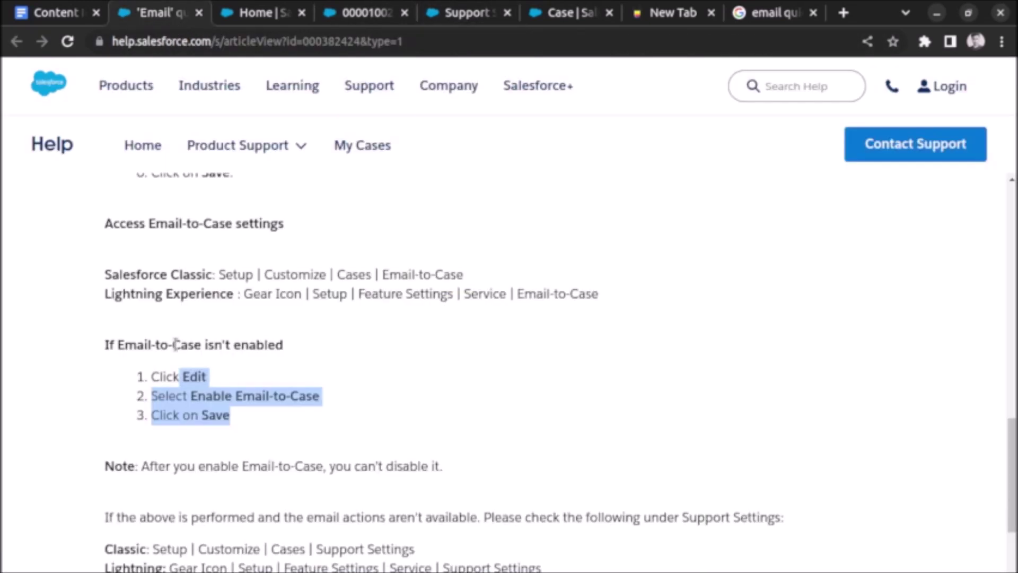
click(483, 16)
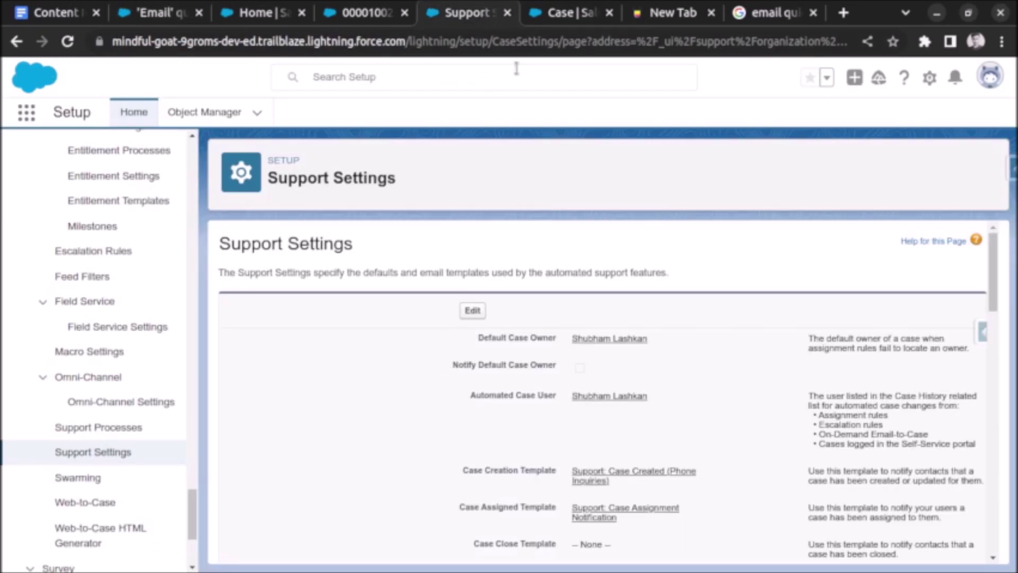
click(547, 15)
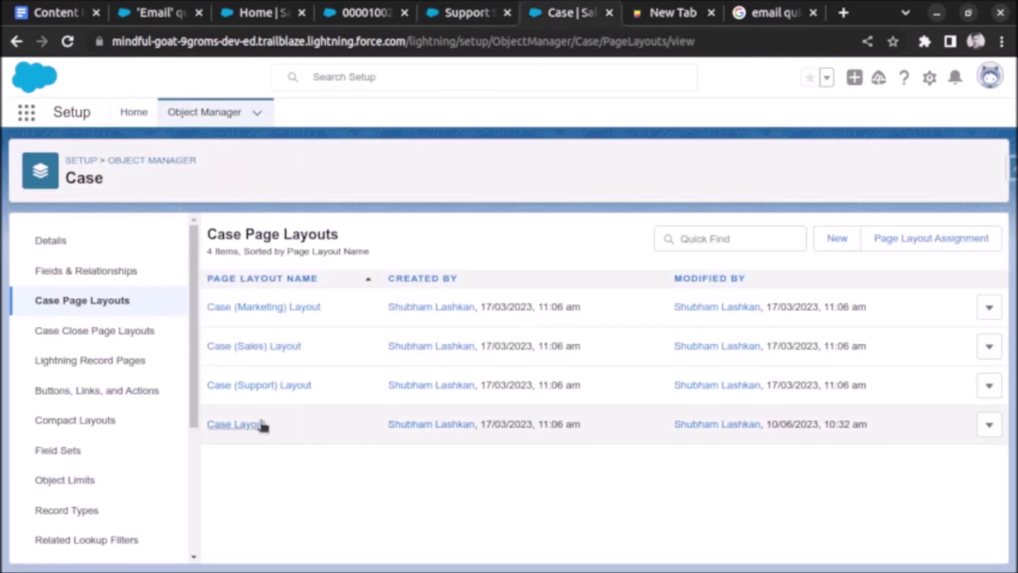
click(239, 423)
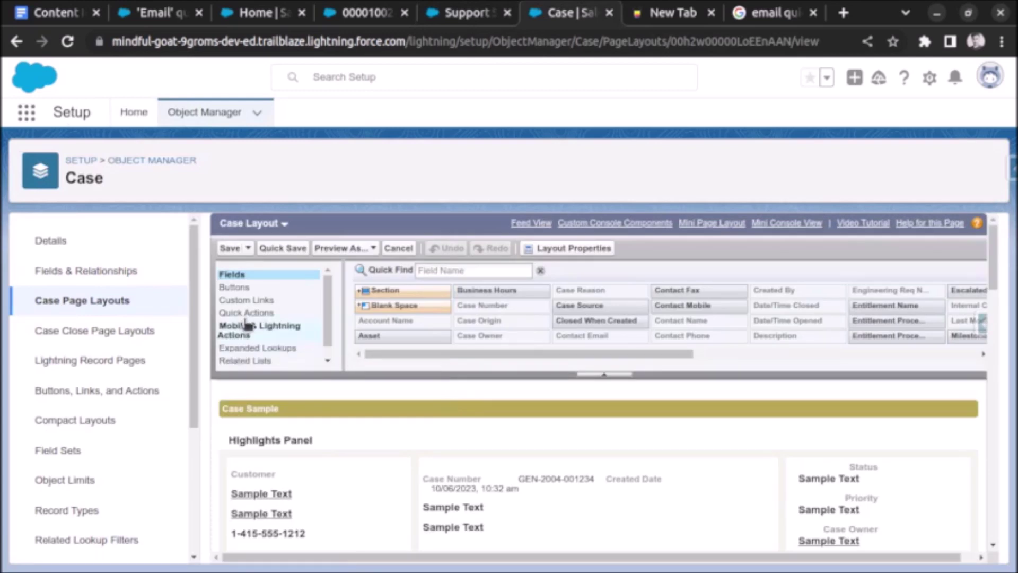
click(247, 324)
scroll(393, 448, down, 3)
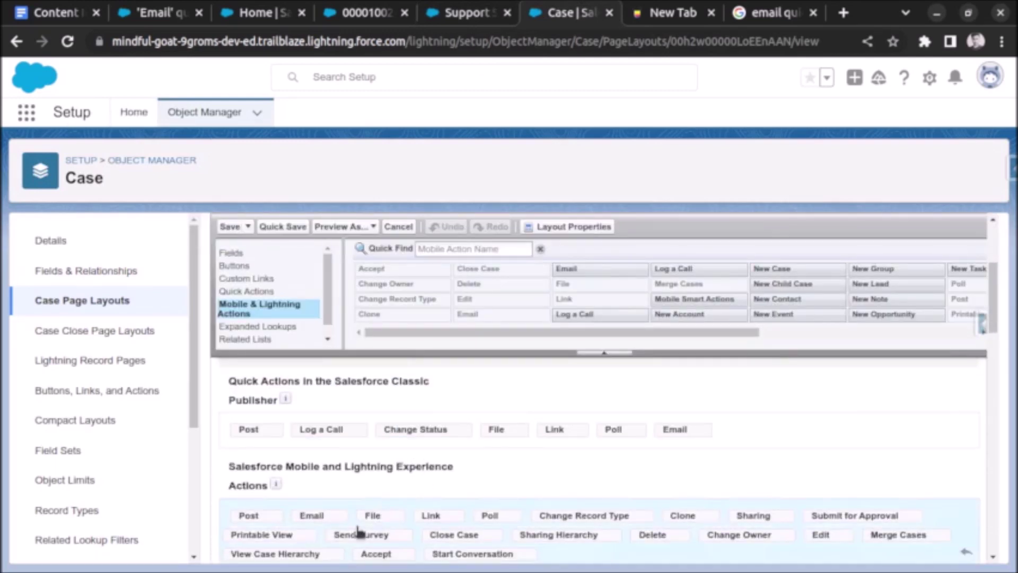